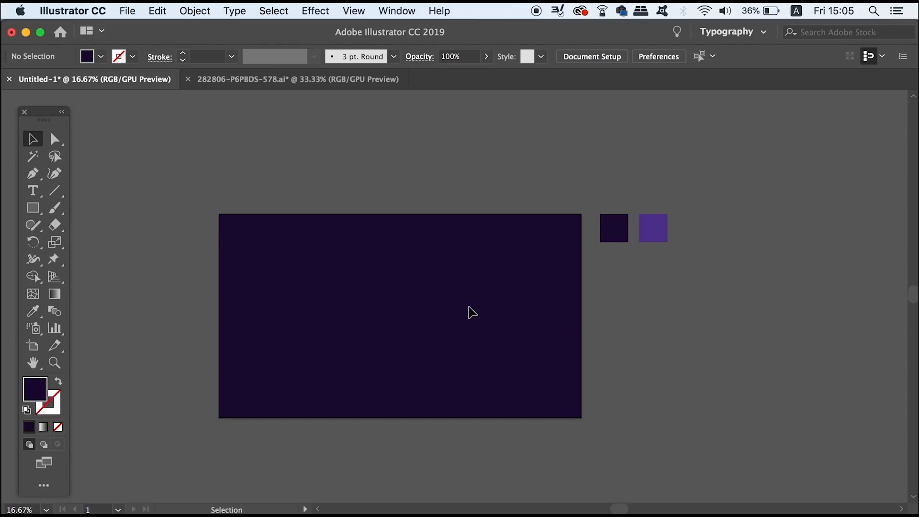
# Step: Add the letter "A" as point text above the artboard
pyautogui.press('t')
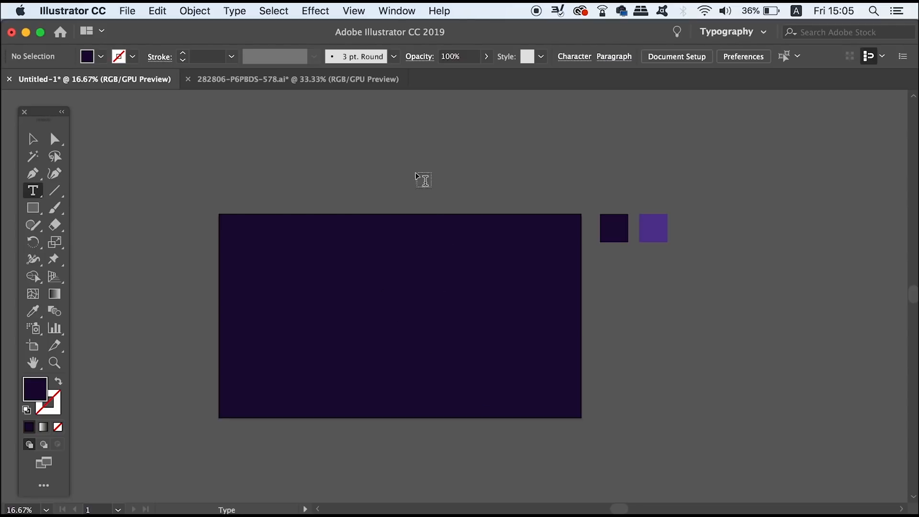
pyautogui.click(455, 170)
pyautogui.write('A')
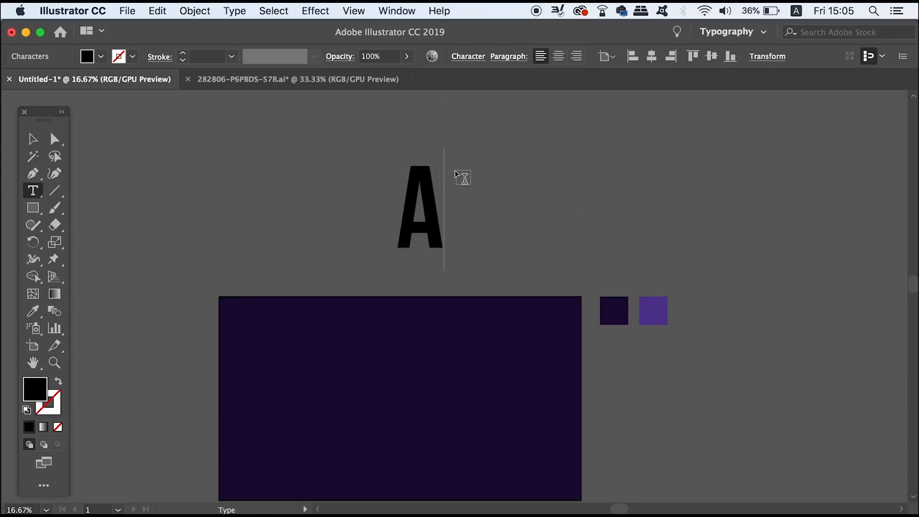
# Step: Move the letter A onto the middle of the dark purple artboard
pyautogui.click(38, 140)
pyautogui.scroll(-3, 396, 176)
pyautogui.moveTo(436, 191); pyautogui.dragTo(423, 351)
pyautogui.scroll(-3, 372, 353)
pyautogui.moveTo(388, 316); pyautogui.dragTo(389, 322)
pyautogui.press('a')
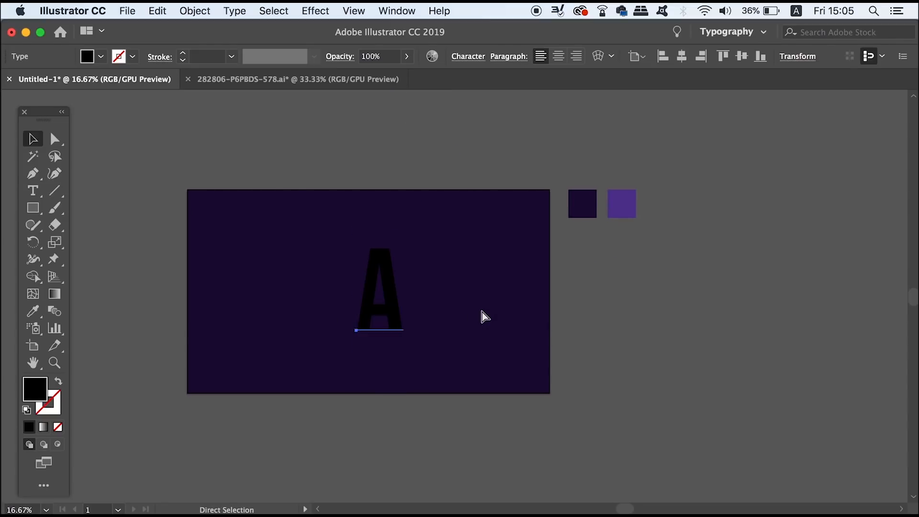
# Step: Convert the letter A from live text to outlines
pyautogui.press('super+=')
pyautogui.press('space')
pyautogui.moveTo(482, 310); pyautogui.dragTo(551, 321)
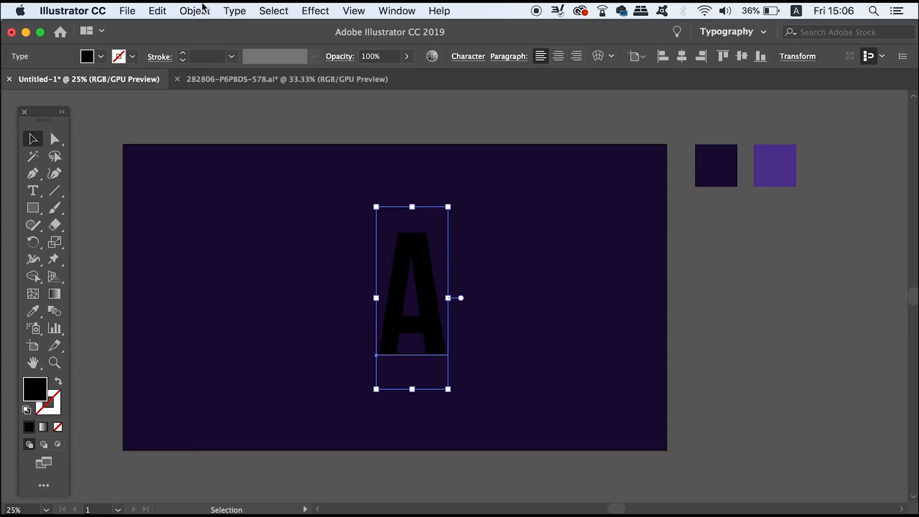
pyautogui.click(397, 10)
pyautogui.click(249, 11)
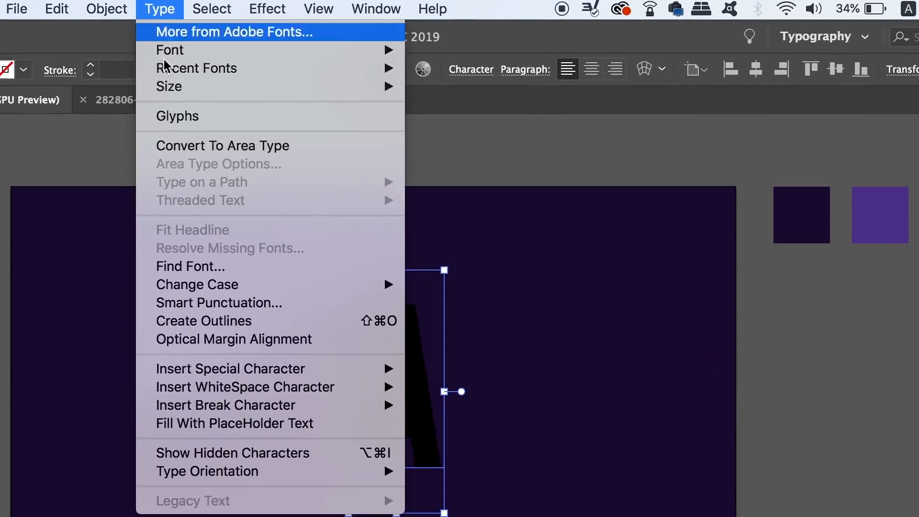
pyautogui.click(247, 329)
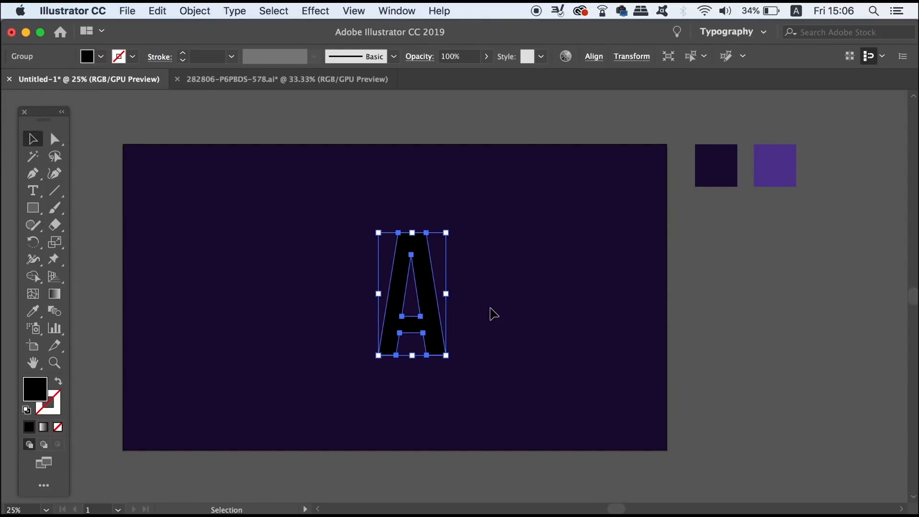
# Step: Fill the outlined letter A with the lighter purple sampled from the second colour square, and deselect it
pyautogui.press('i')
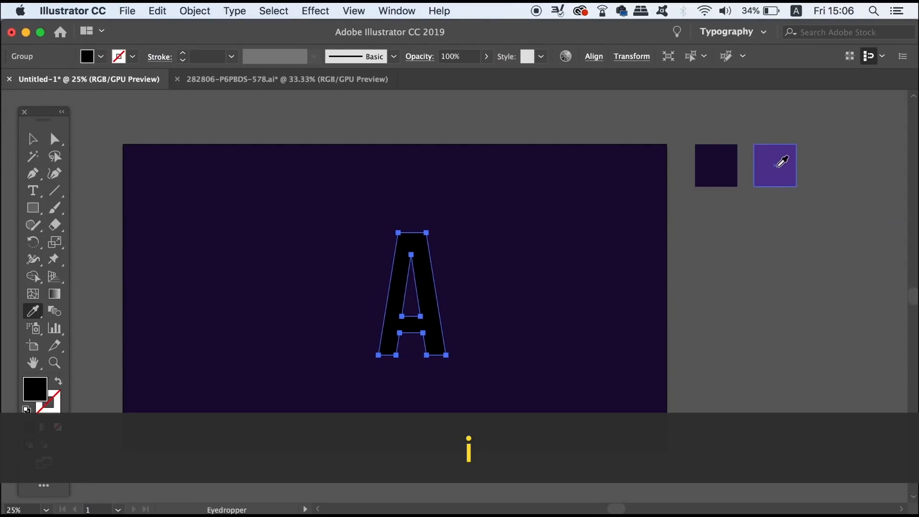
pyautogui.click(777, 166)
pyautogui.press('v')
pyautogui.click(760, 273)
# Step: Draw a long, narrow horizontal rectangle beside the artboard, below the two colour squares
pyautogui.moveTo(760, 273); pyautogui.dragTo(634, 273)
pyautogui.click(608, 171)
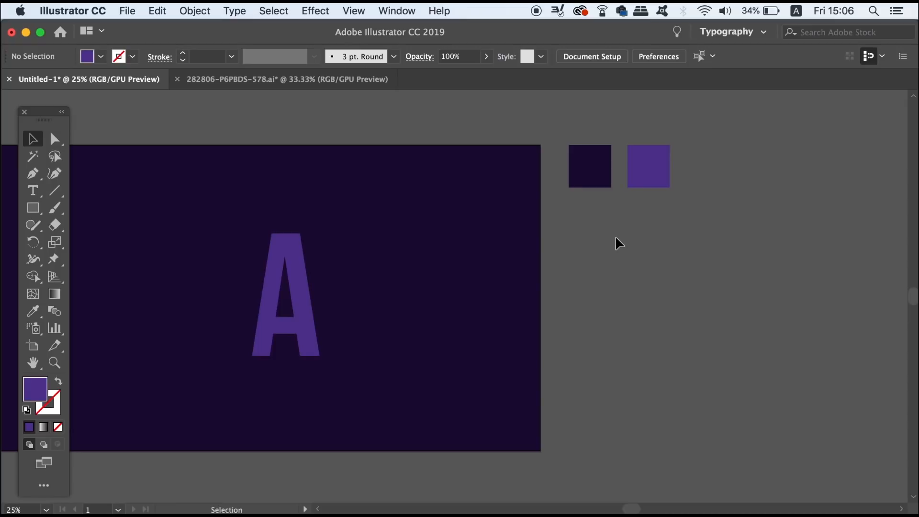
pyautogui.press('m')
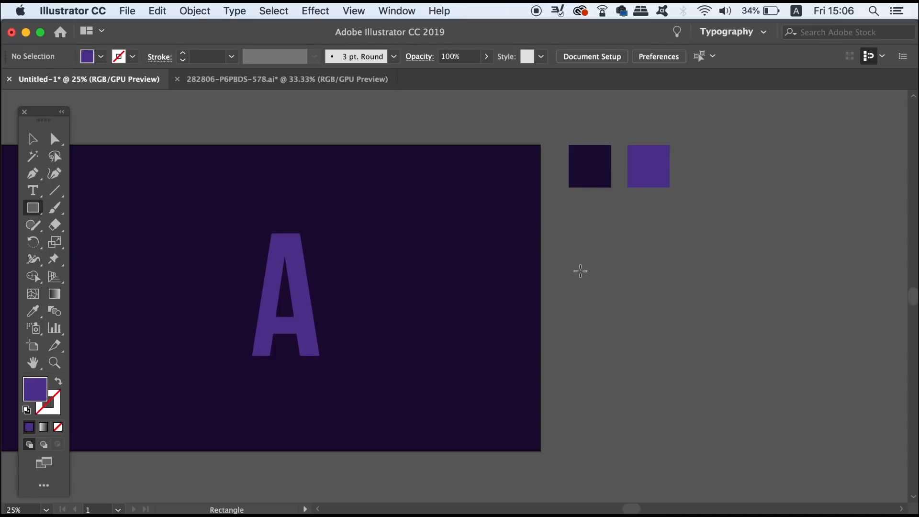
pyautogui.moveTo(575, 266); pyautogui.dragTo(760, 297)
pyautogui.click(694, 355)
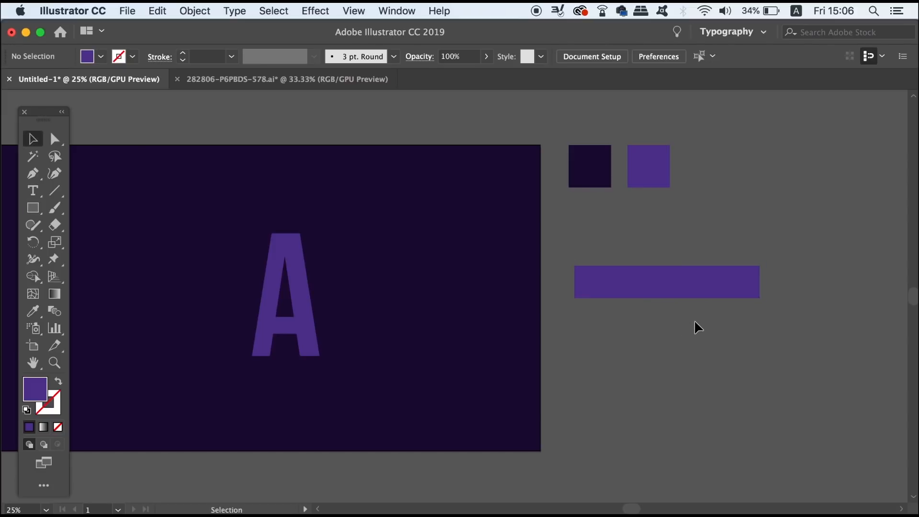
# Step: Apply a linear gradient fill to the long rectangle and display its gradient settings
pyautogui.click(693, 295)
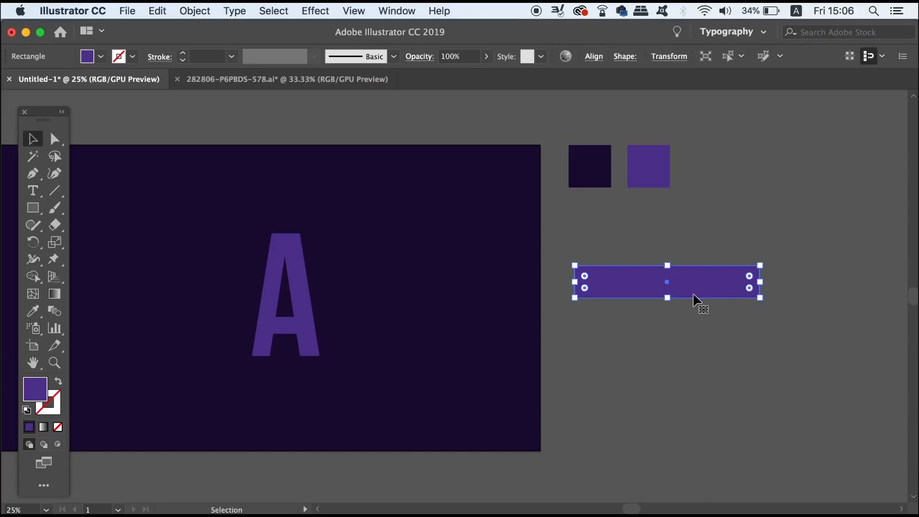
pyautogui.click(44, 427)
pyautogui.moveTo(777, 100)
pyautogui.mouseDown()
pyautogui.moveTo(837, 101)
pyautogui.moveTo(764, 99)
pyautogui.mouseUp()
pyautogui.click(687, 232)
pyautogui.click(667, 283)
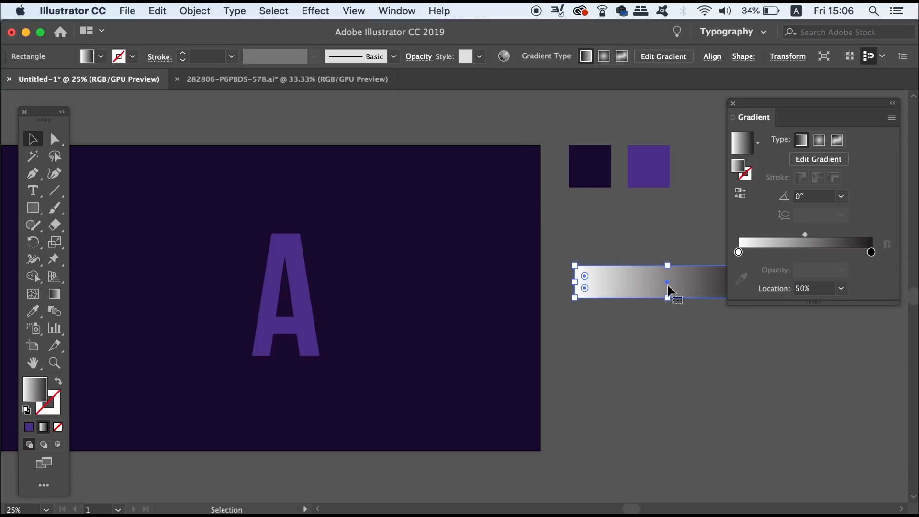
pyautogui.click(892, 118)
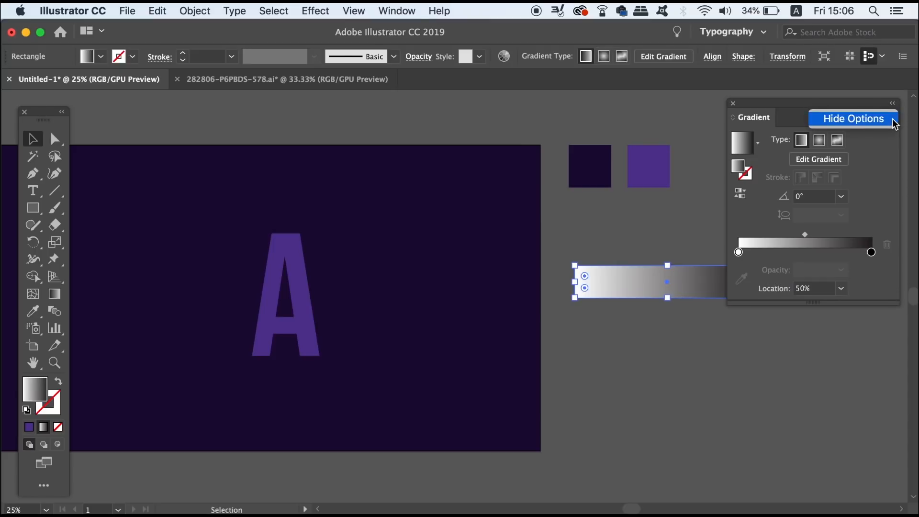
pyautogui.click(886, 181)
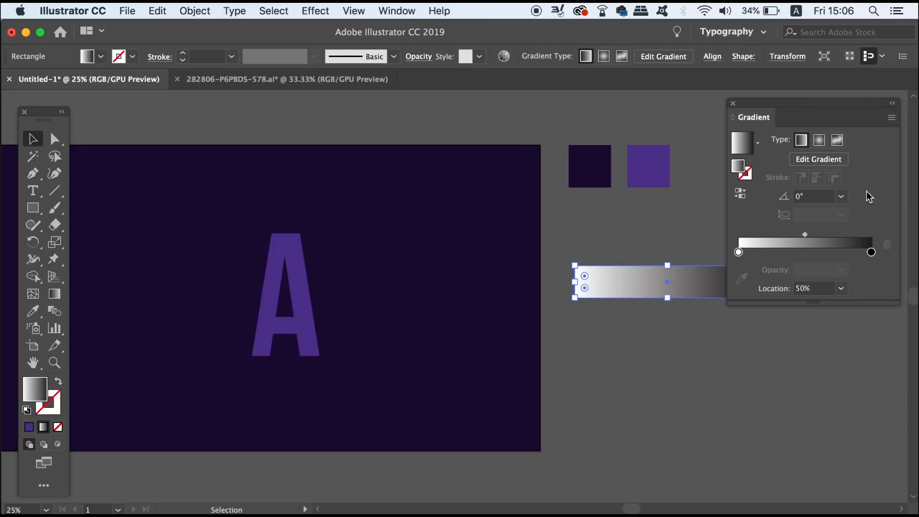
# Step: Copy the hex code 1a0935 from the dark purple square's fill colour
pyautogui.click(596, 240)
pyautogui.click(606, 164)
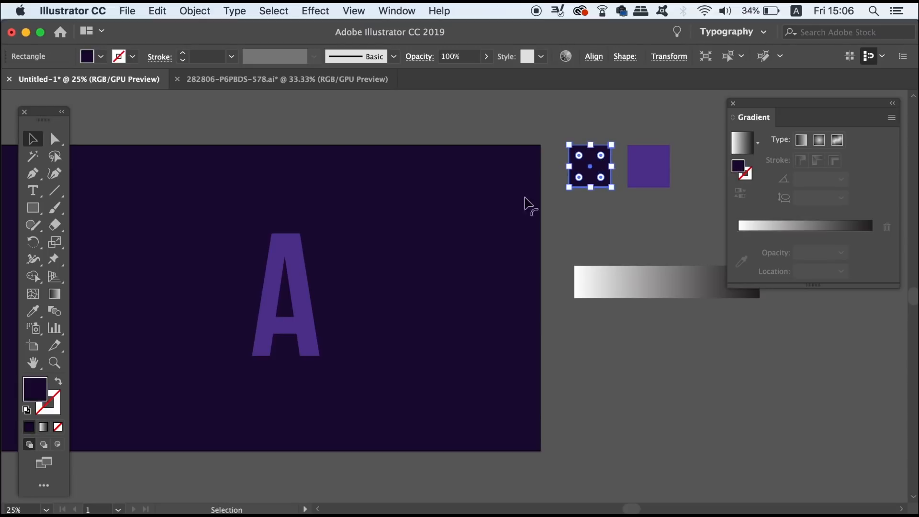
pyautogui.doubleClick(34, 394)
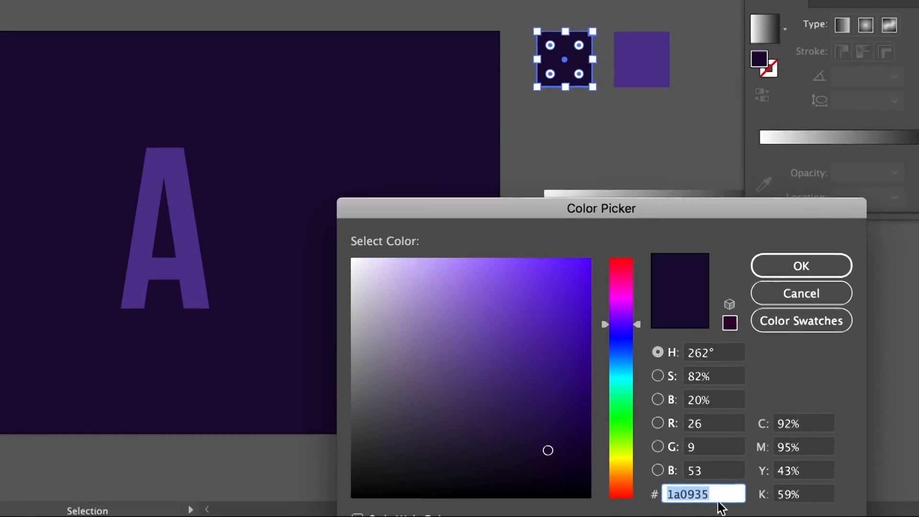
pyautogui.hotkey('ctrl', 'c')
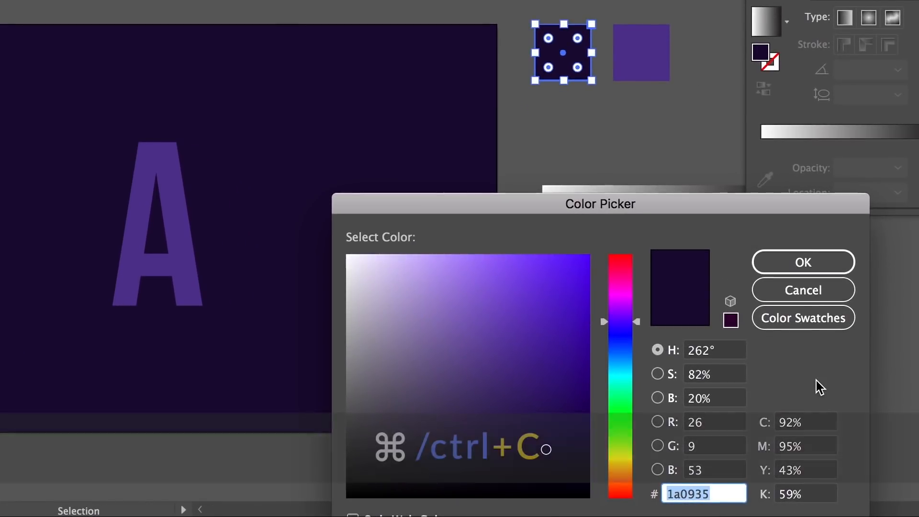
pyautogui.click(804, 262)
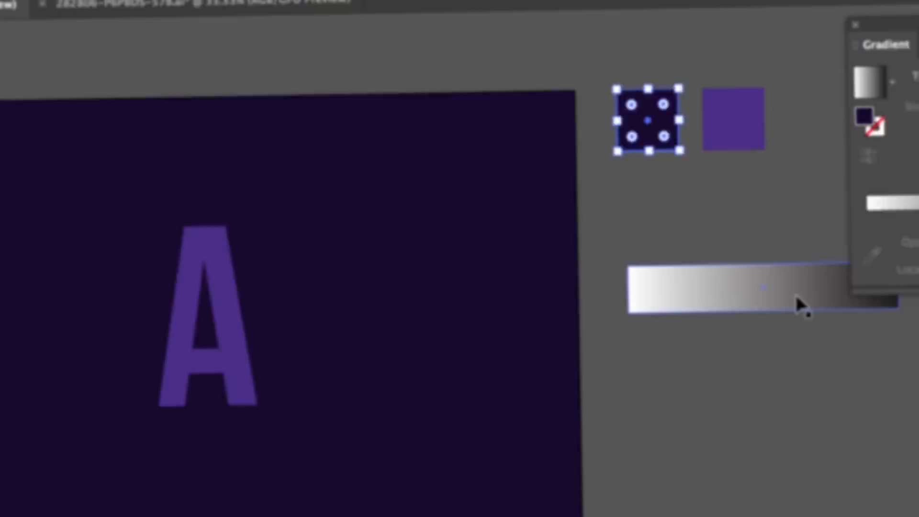
# Step: Switch the rectangle's black gradient stop to RGB and set its colour to hex 1a0935
pyautogui.click(797, 300)
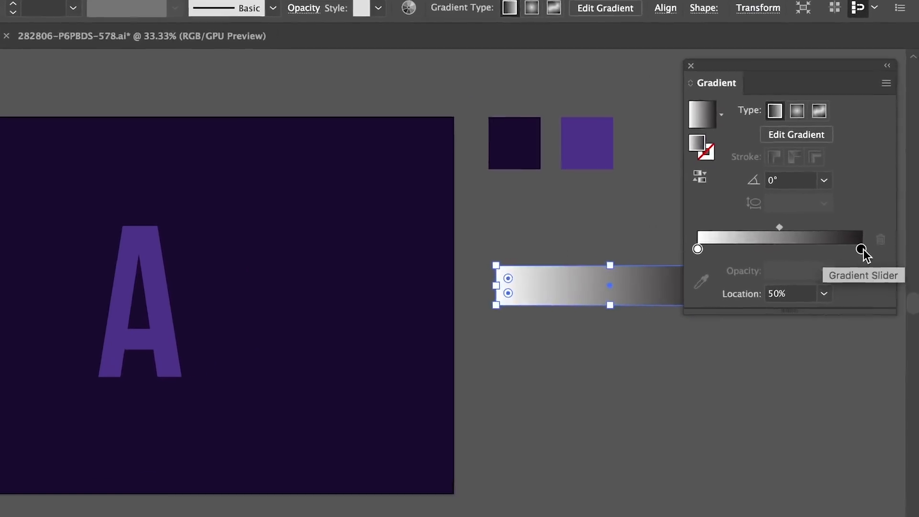
pyautogui.click(862, 249)
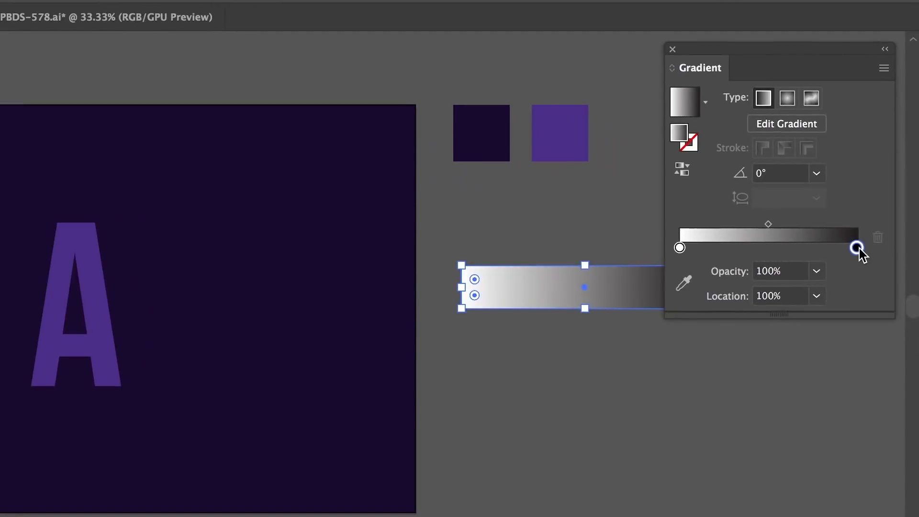
pyautogui.doubleClick(858, 248)
pyautogui.click(855, 269)
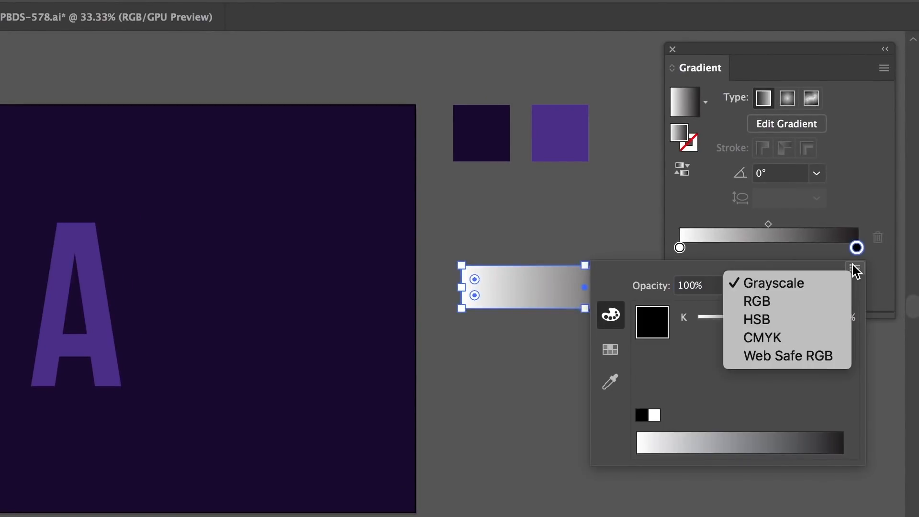
pyautogui.click(813, 307)
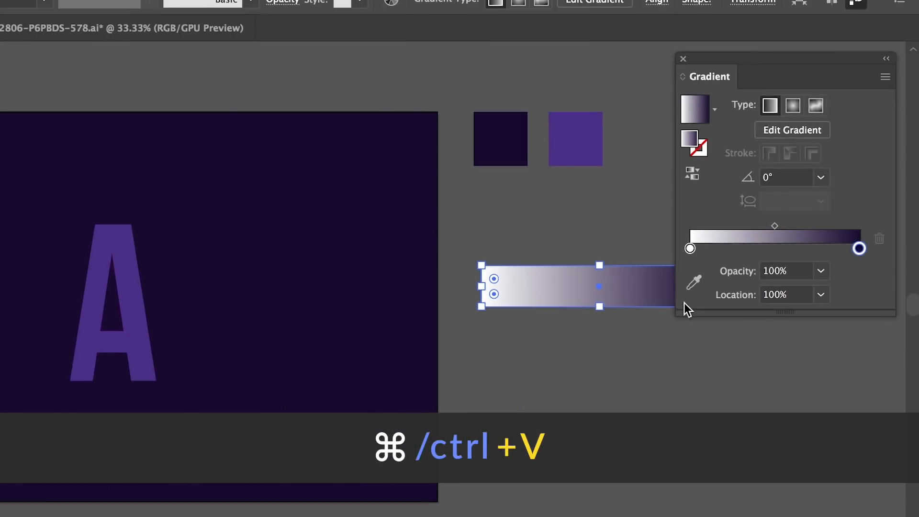
# Step: Copy the lighter purple square's hex code and set the gradient's white stop to RGB colour 553593
pyautogui.click(594, 144)
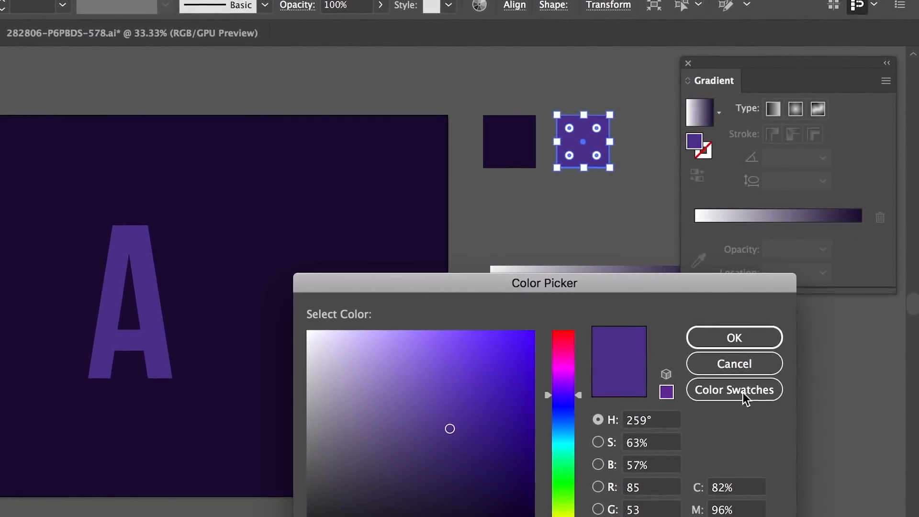
pyautogui.click(755, 338)
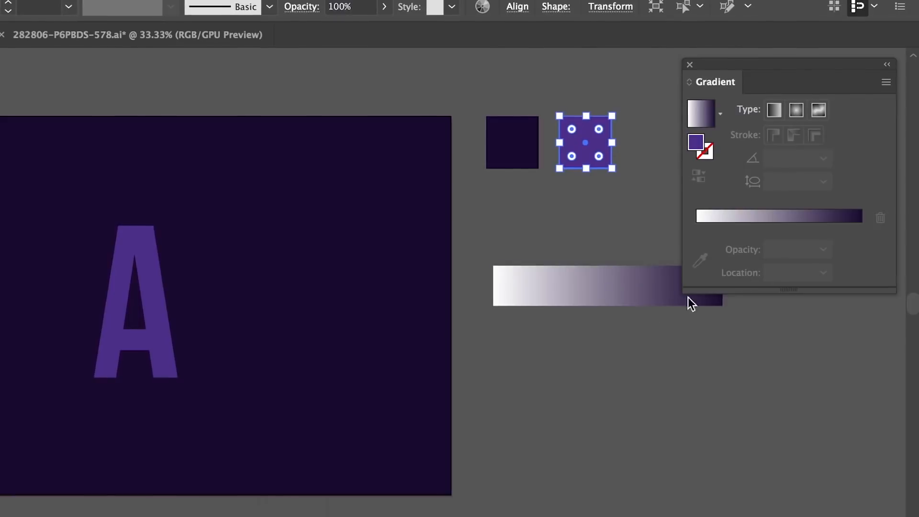
pyautogui.click(611, 299)
pyautogui.click(697, 248)
pyautogui.doubleClick(698, 249)
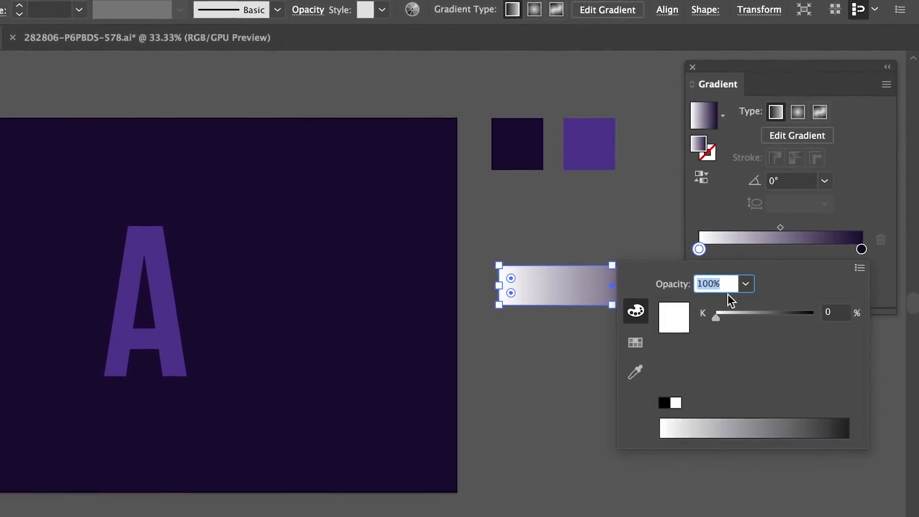
pyautogui.click(859, 267)
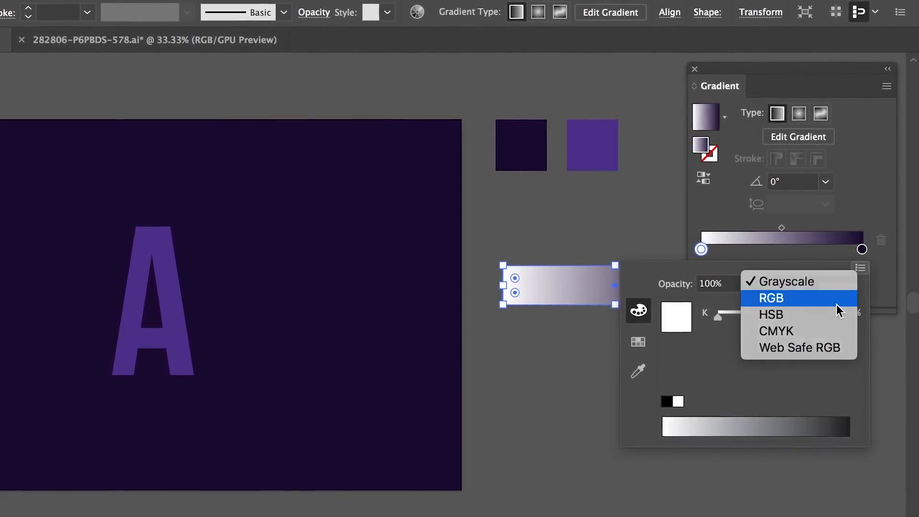
pyautogui.click(837, 308)
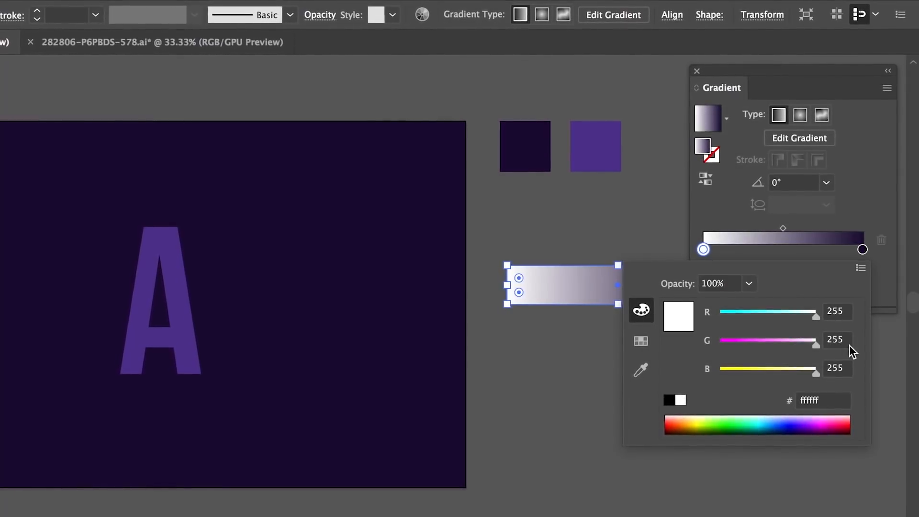
pyautogui.click(826, 400)
pyautogui.write('553593')
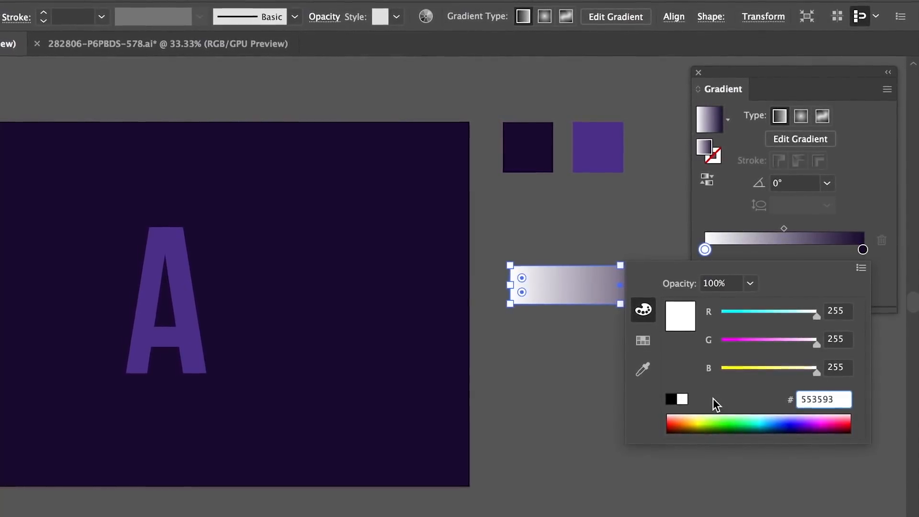
pyautogui.press('Return')
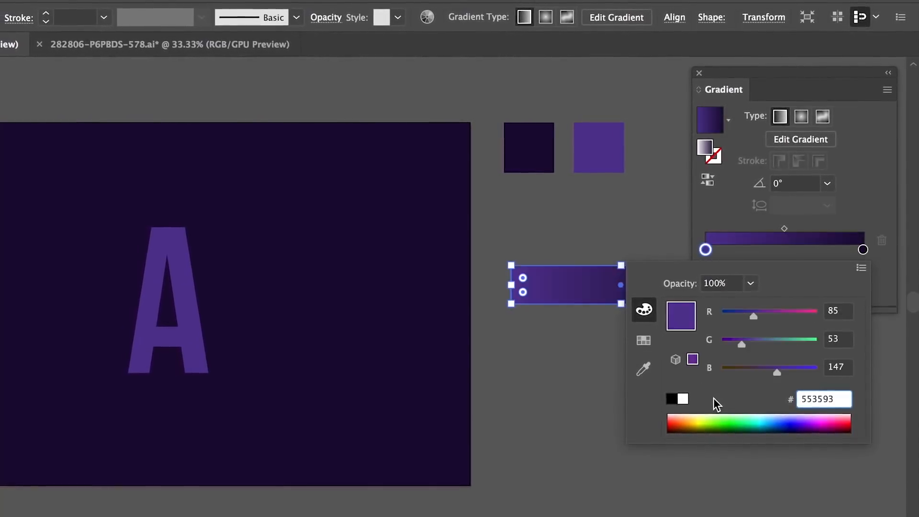
pyautogui.click(615, 425)
# Step: Place the gradient bar above the letter A on the artboard with the gradient midpoint at 61.18%, and deselect it
pyautogui.moveTo(634, 290); pyautogui.dragTo(588, 89)
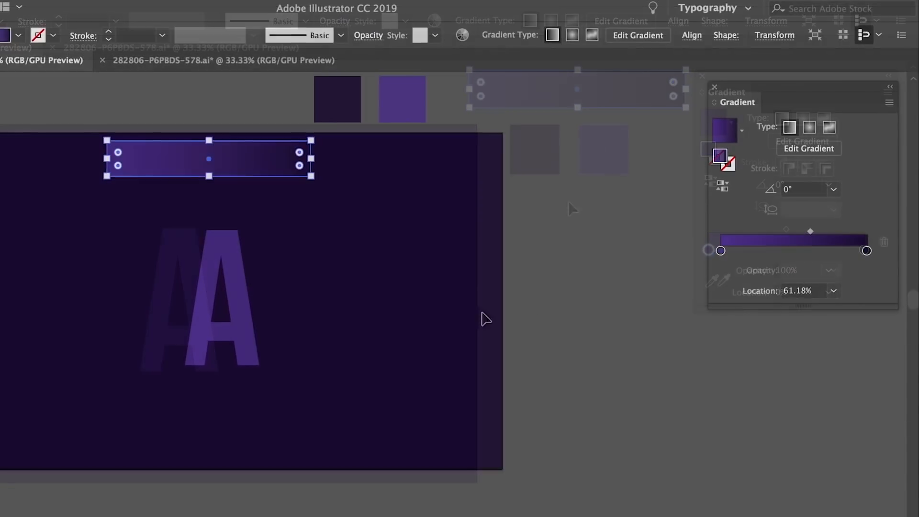
pyautogui.click(580, 313)
pyautogui.click(579, 311)
# Step: Copy the letter A and paste the duplicate in front, exactly over the original
pyautogui.hscroll(-2, 579, 311)
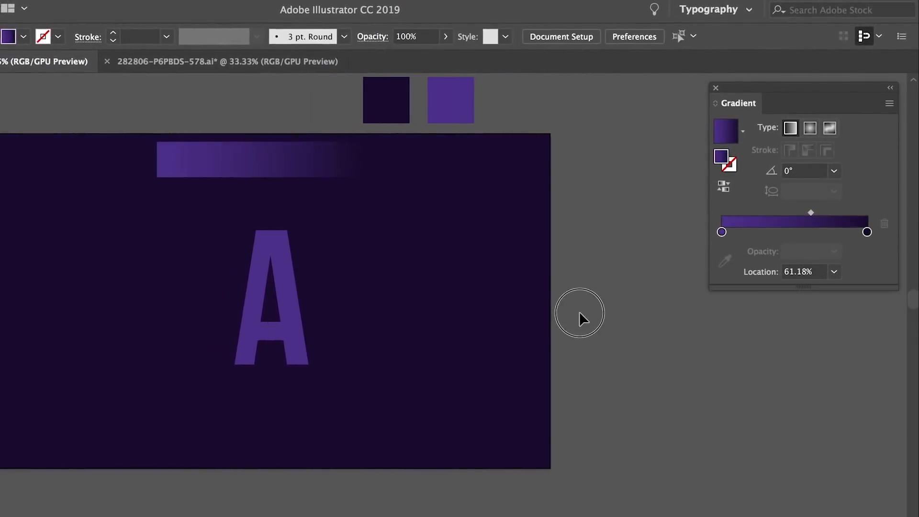
pyautogui.press('super+equal')
pyautogui.press('super+equal')
pyautogui.click(409, 295)
pyautogui.moveTo(412, 295); pyautogui.dragTo(551, 318)
pyautogui.click(338, 261)
pyautogui.press('super+c')
pyautogui.click(337, 261)
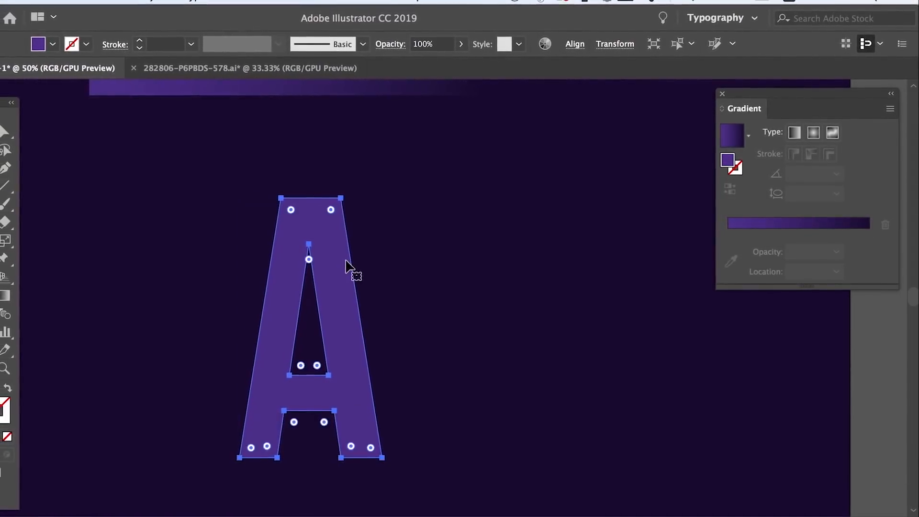
pyautogui.press('super+f')
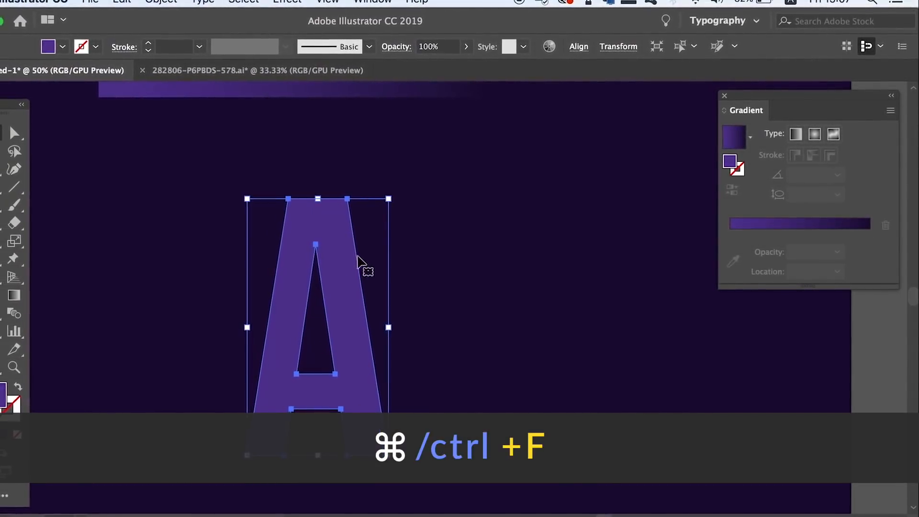
# Step: List the contents of Layer 1, hide the lower of the two letter A groups, and deselect the artwork
pyautogui.click(724, 95)
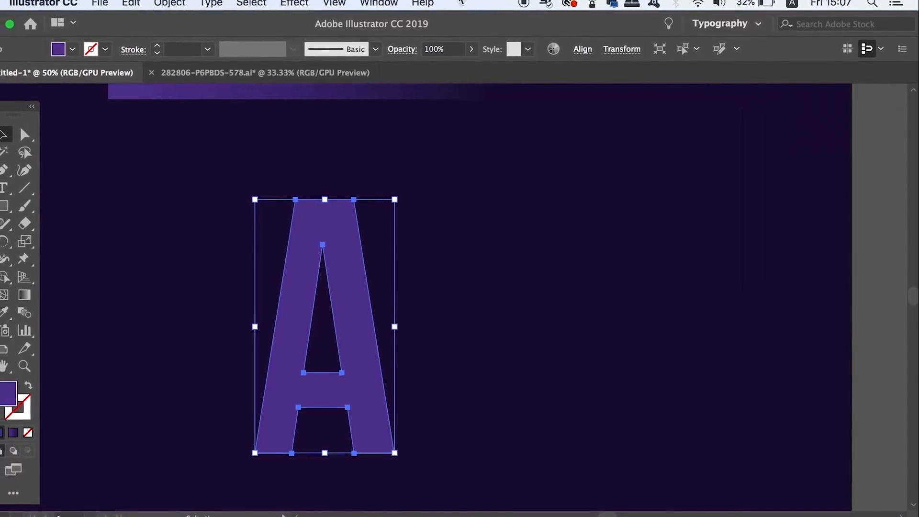
pyautogui.click(382, 2)
pyautogui.scroll(-3, 512, 515)
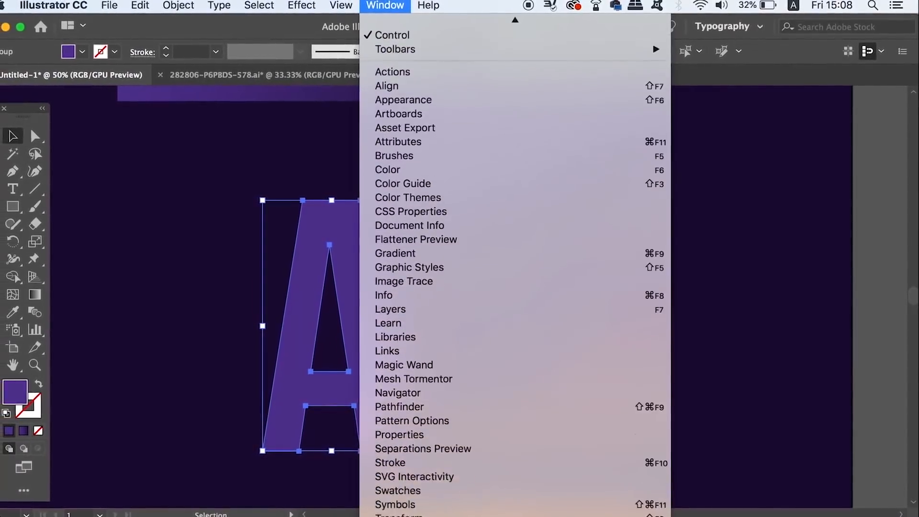
pyautogui.click(513, 308)
pyautogui.moveTo(828, 139); pyautogui.dragTo(650, 145)
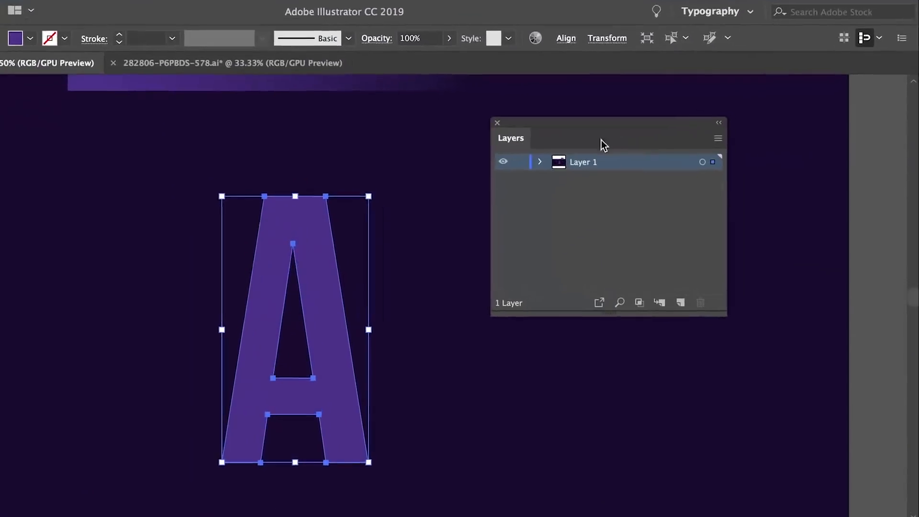
pyautogui.click(570, 169)
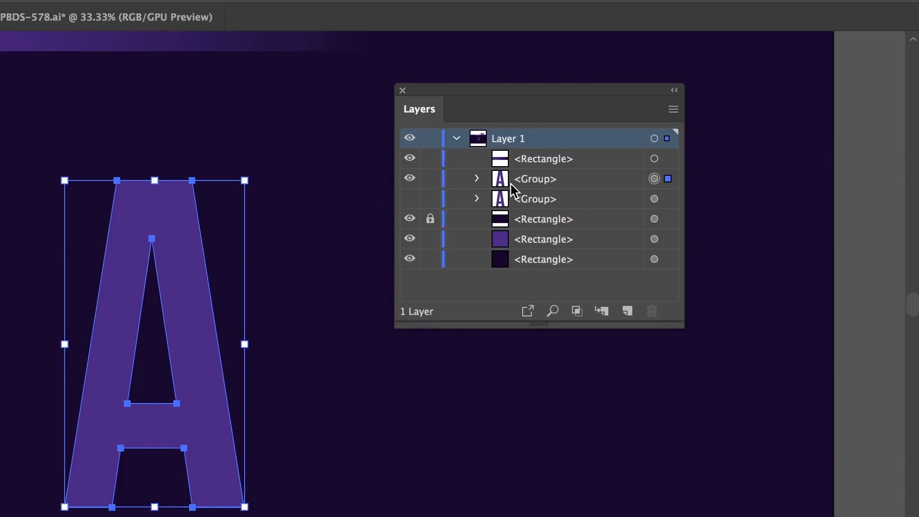
pyautogui.moveTo(550, 94); pyautogui.dragTo(831, 116)
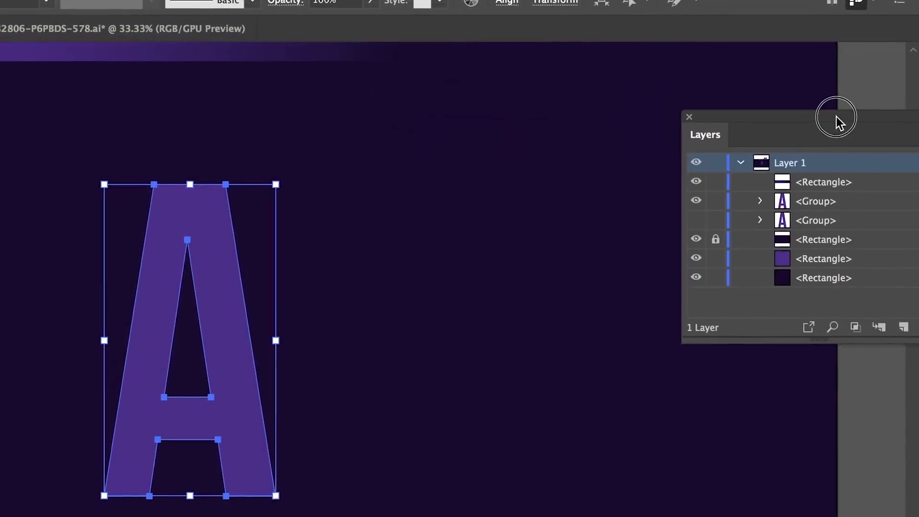
pyautogui.press('space')
pyautogui.moveTo(416, 226); pyautogui.dragTo(437, 267)
pyautogui.click(436, 271)
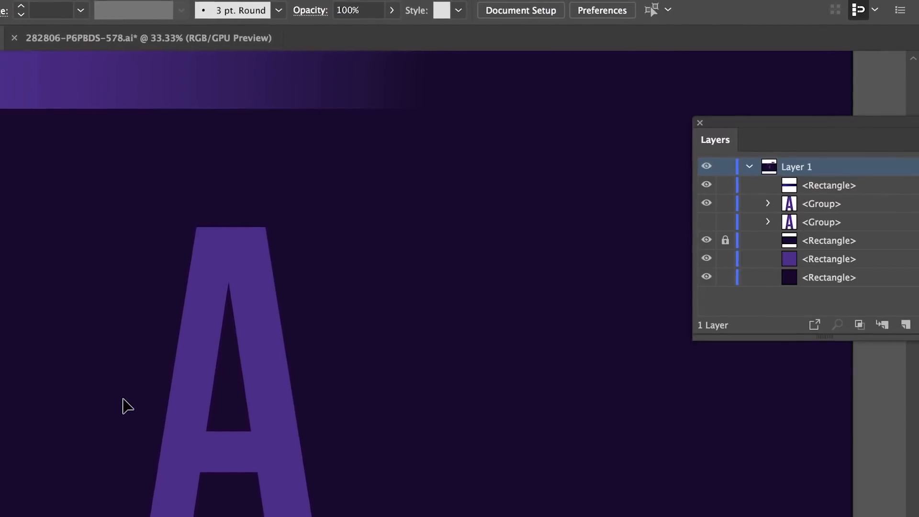
# Step: Draw a closed Pen path around the letter A's right leg, from the counter's lower corner above the crossbar up past the apex
pyautogui.press('p')
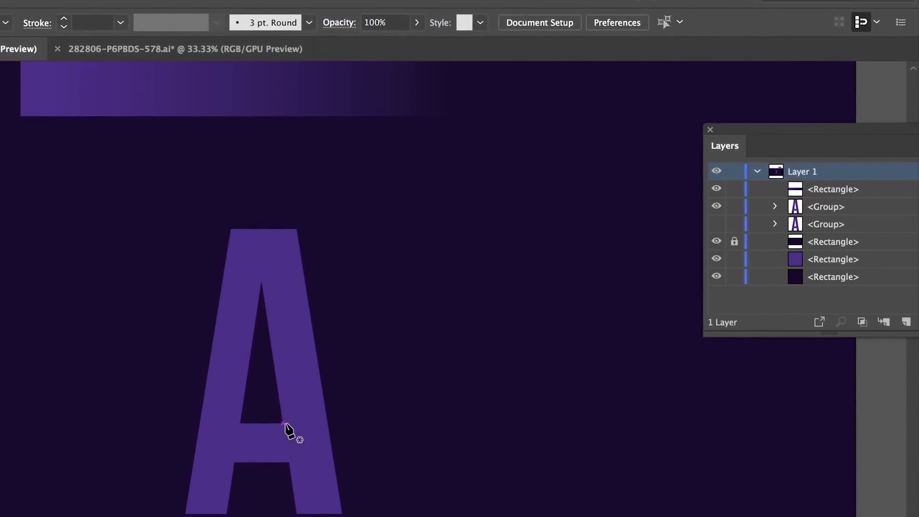
pyautogui.click(283, 422)
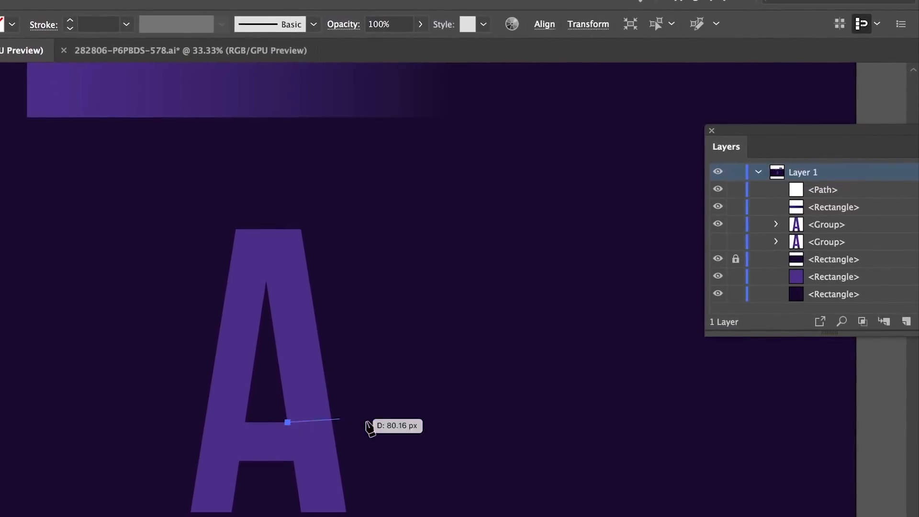
pyautogui.click(372, 423)
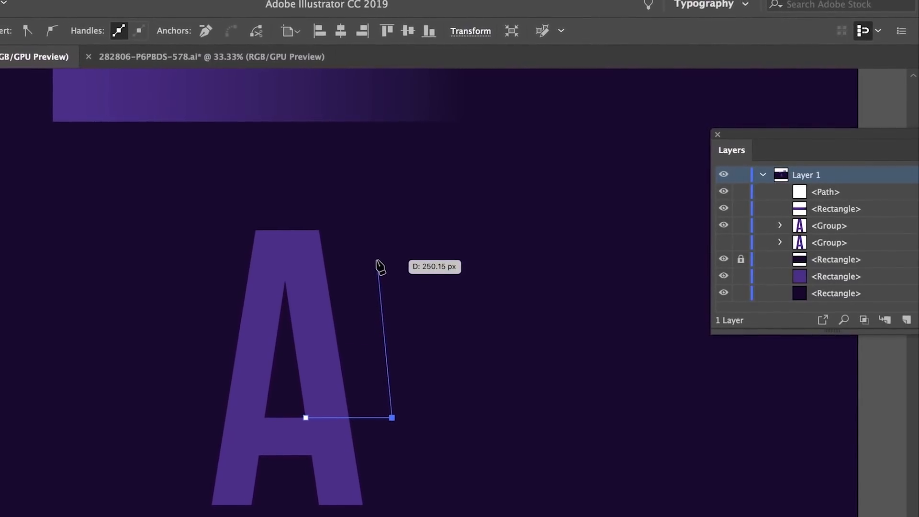
pyautogui.click(338, 191)
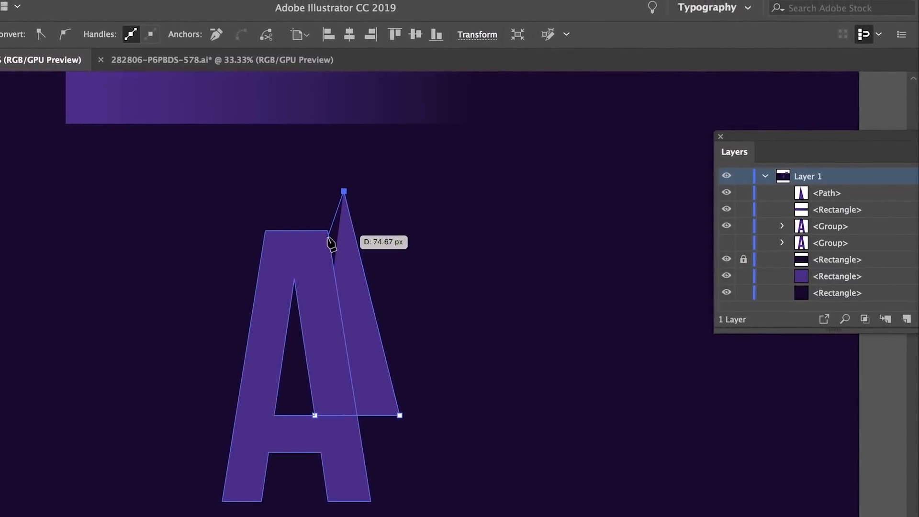
pyautogui.click(330, 231)
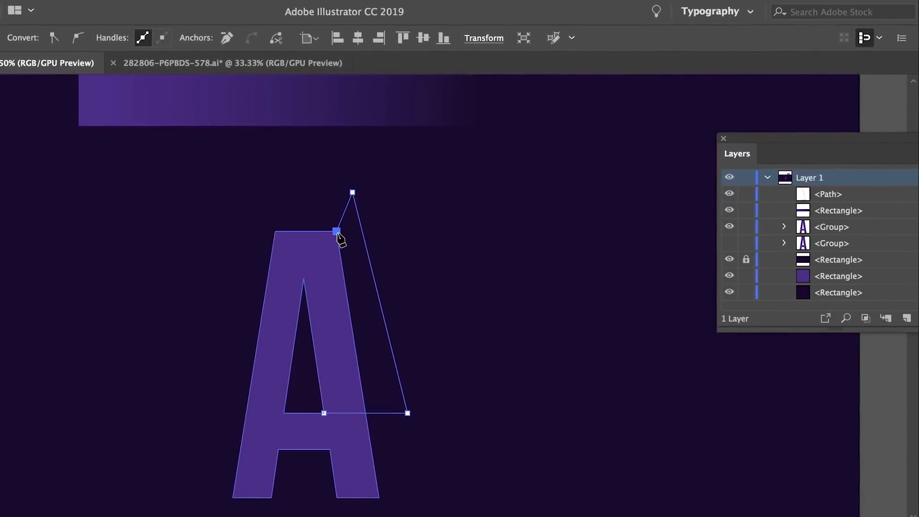
pyautogui.click(316, 278)
pyautogui.click(317, 399)
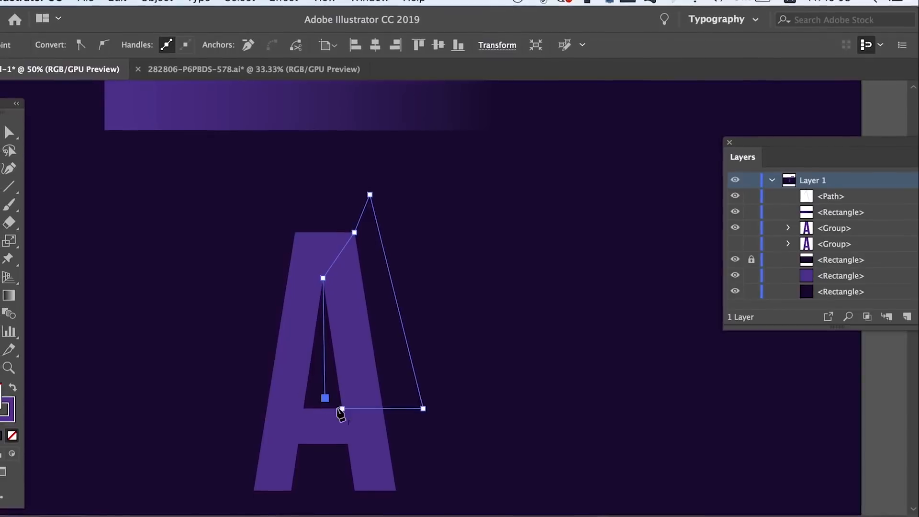
pyautogui.click(344, 408)
pyautogui.click(425, 408)
# Step: Select the drawn path together with the letter A and intersect them with Pathfinder
pyautogui.press('v')
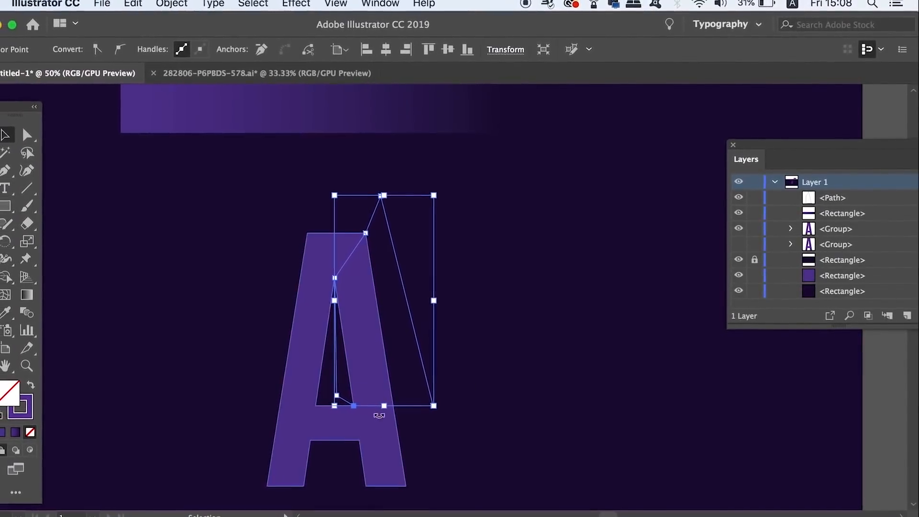
pyautogui.keyDown('shift'); pyautogui.click(380, 415); pyautogui.keyUp('shift')
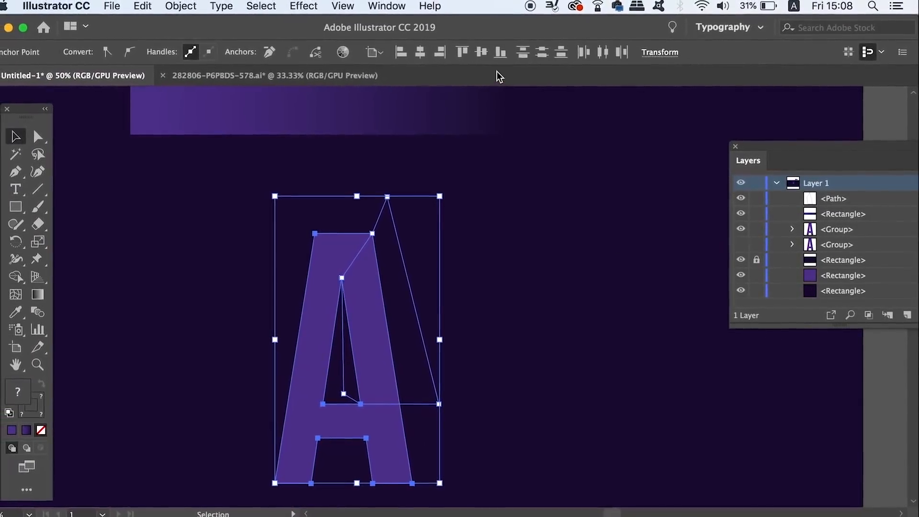
pyautogui.click(388, 6)
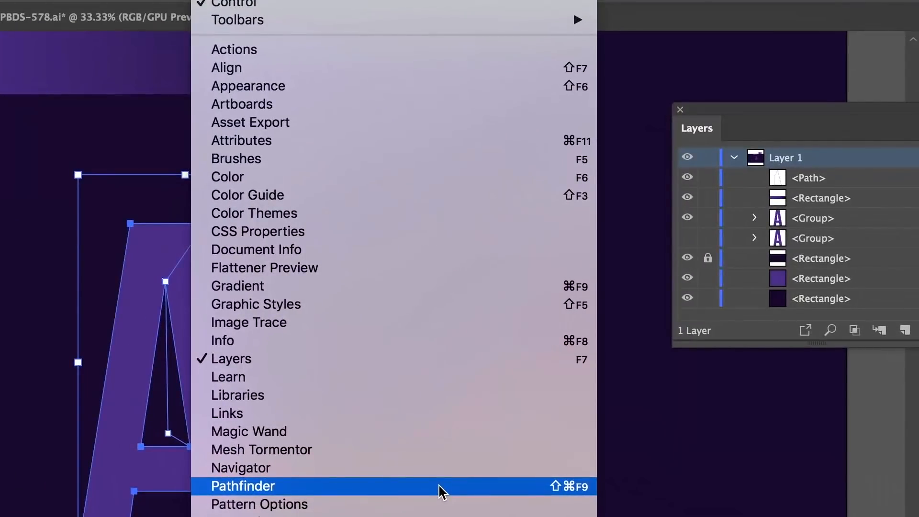
pyautogui.click(537, 441)
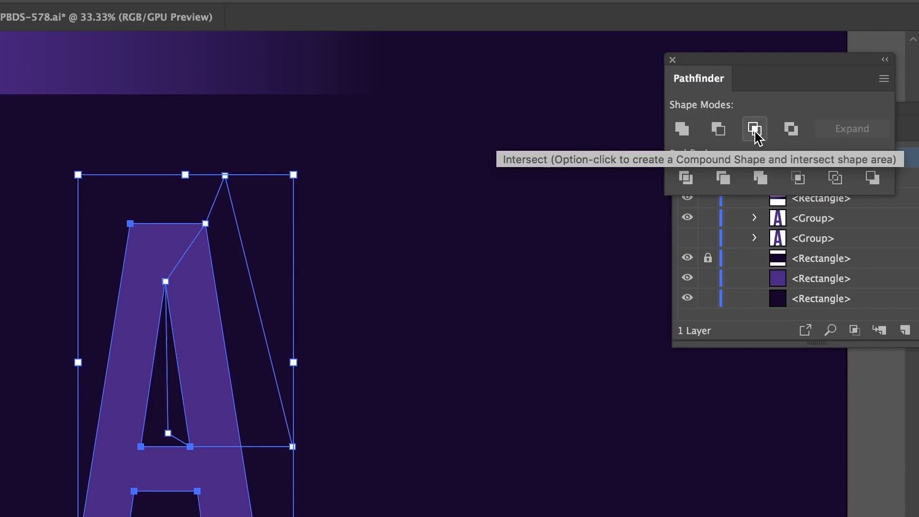
pyautogui.click(755, 130)
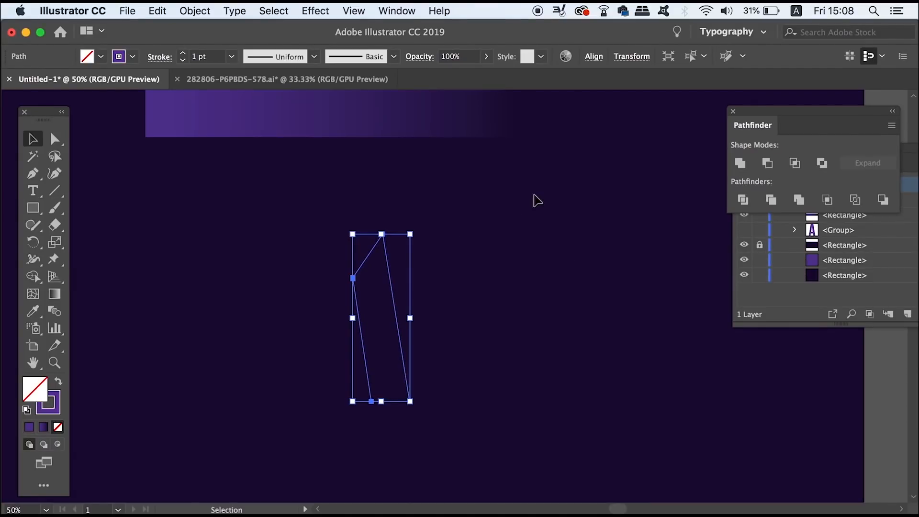
# Step: Fill the intersected leg piece with the gradient sampled from the bar above it using the Eyedropper
pyautogui.press('i')
pyautogui.click(461, 127)
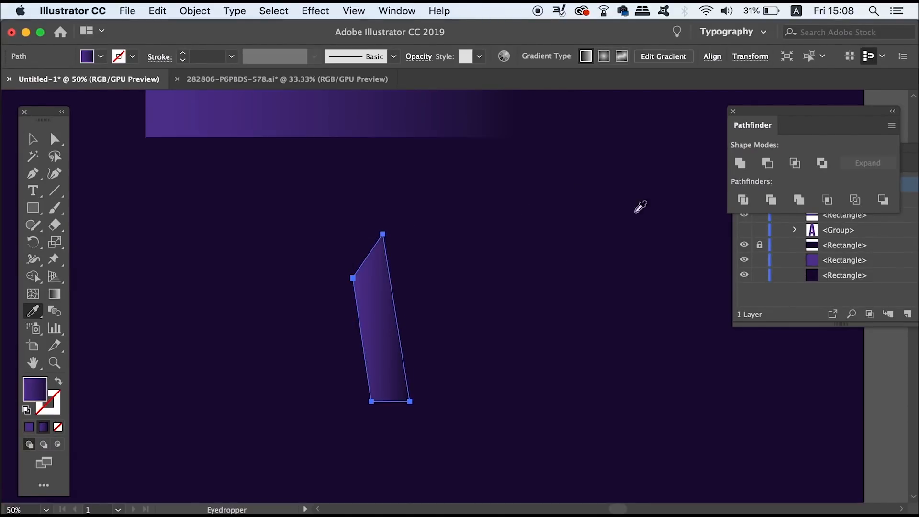
pyautogui.press('v')
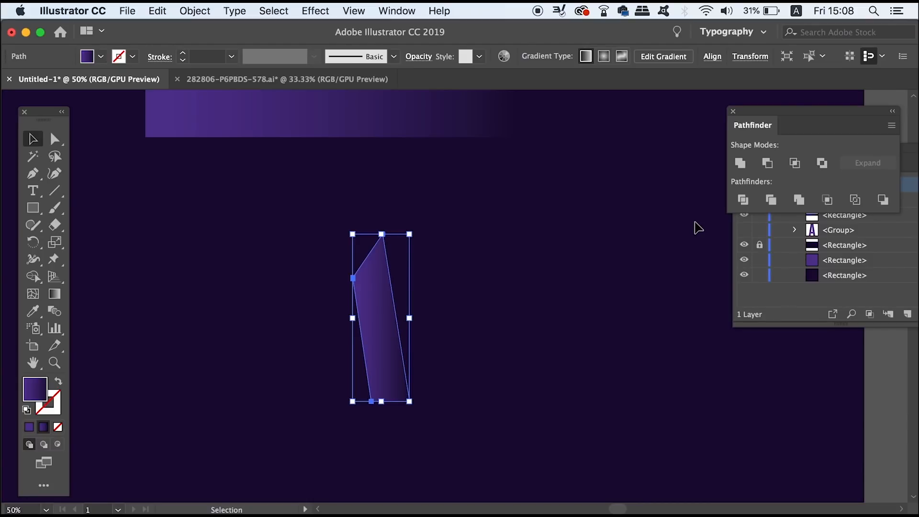
# Step: Try a gradient angle of 90° on the leg piece, and change it to -90°
pyautogui.click(413, 8)
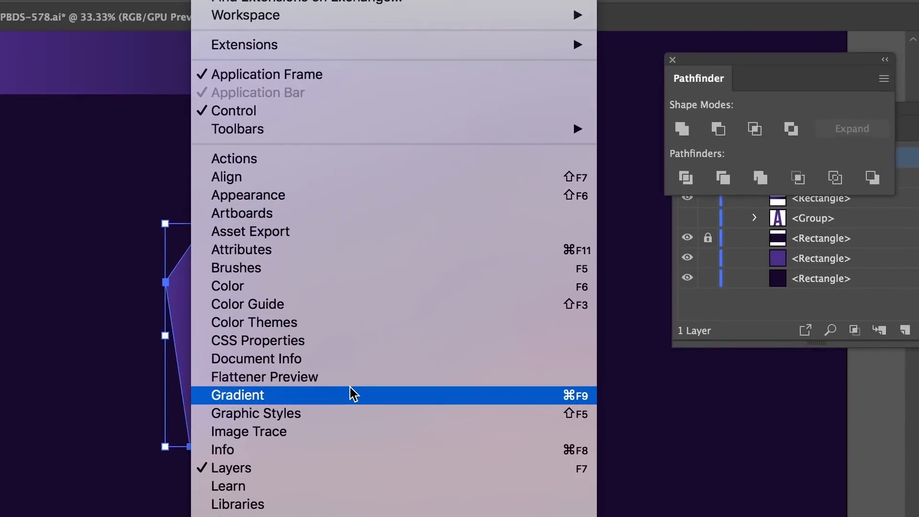
pyautogui.click(352, 393)
pyautogui.click(816, 173)
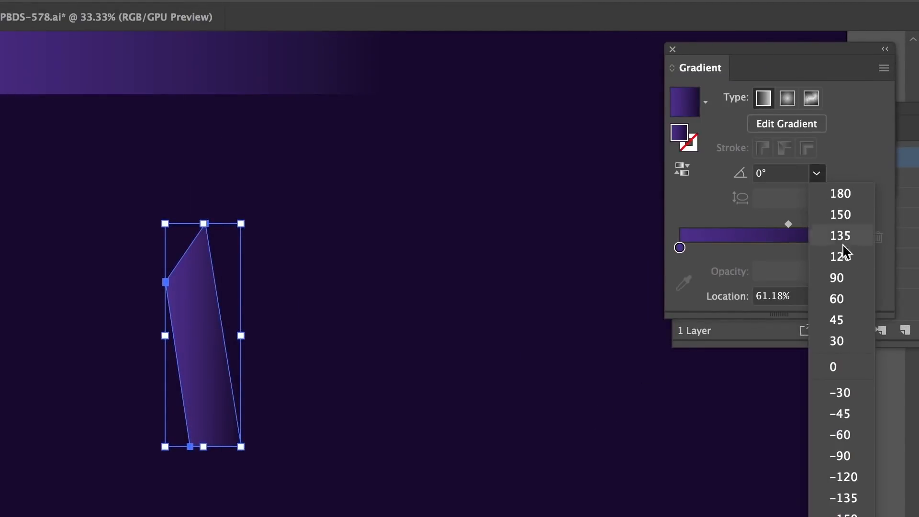
pyautogui.click(855, 276)
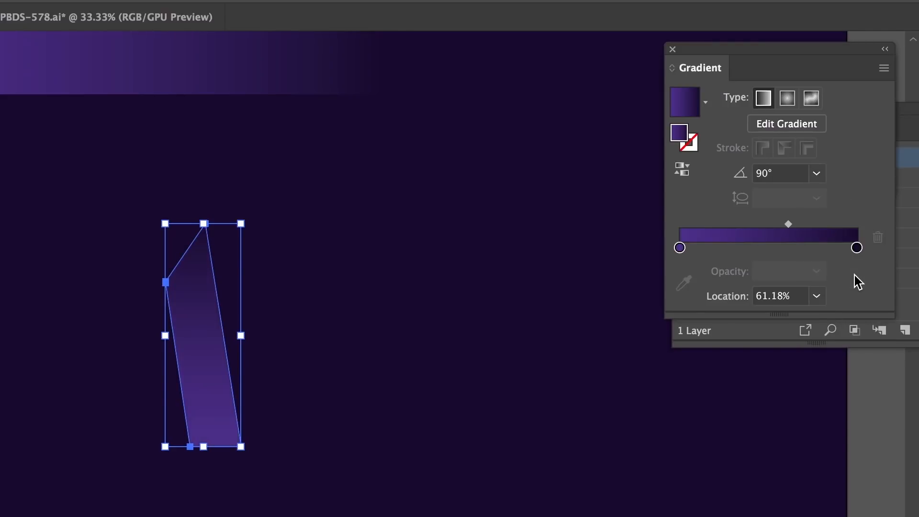
pyautogui.click(817, 173)
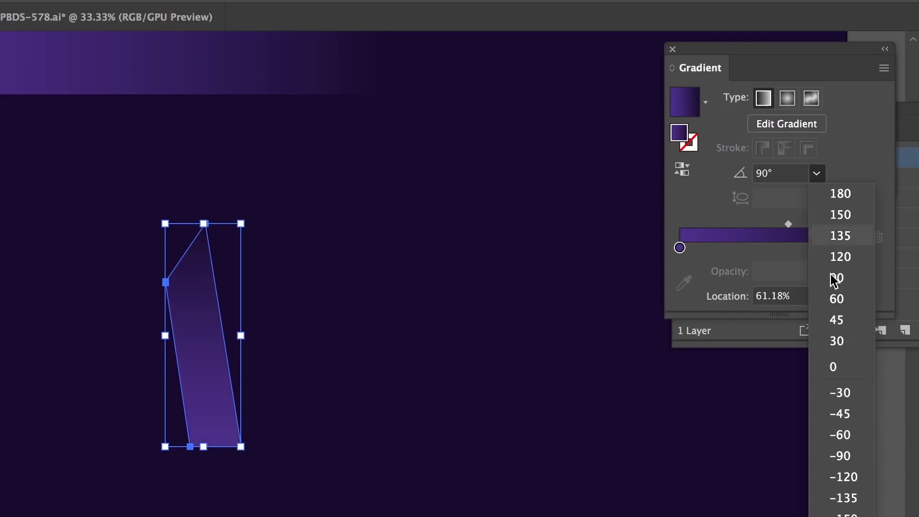
pyautogui.click(838, 453)
# Step: Redraw the gradient along the slanted leg piece from above its upper end down to the dark lower end, at about -81.7°, and deselect
pyautogui.press('g')
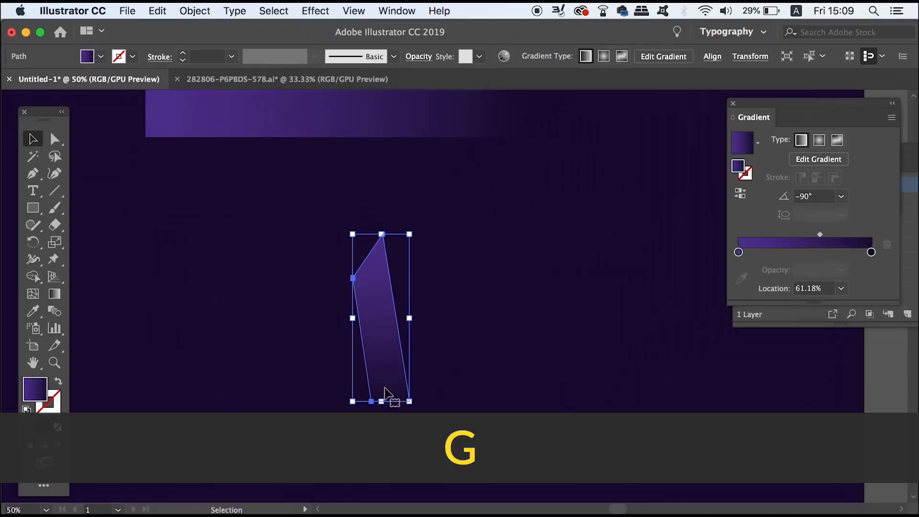
pyautogui.moveTo(397, 413)
pyautogui.mouseDown()
pyautogui.moveTo(389, 277)
pyautogui.moveTo(367, 259)
pyautogui.mouseUp()
pyautogui.moveTo(357, 200)
pyautogui.mouseDown()
pyautogui.moveTo(394, 439)
pyautogui.moveTo(391, 406)
pyautogui.mouseUp()
pyautogui.press('v')
pyautogui.click(576, 359)
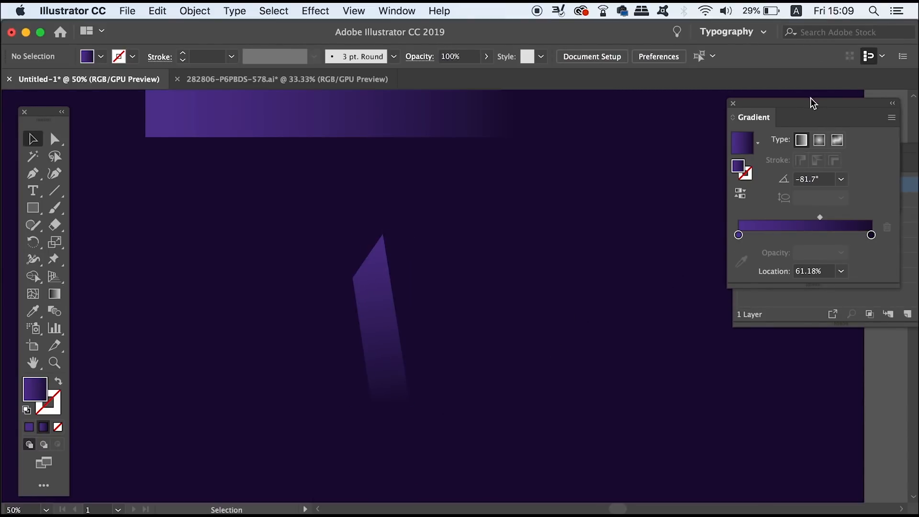
# Step: Put the gradient settings away and show the hidden letter A group again in Layer 1
pyautogui.click(733, 103)
pyautogui.click(790, 305)
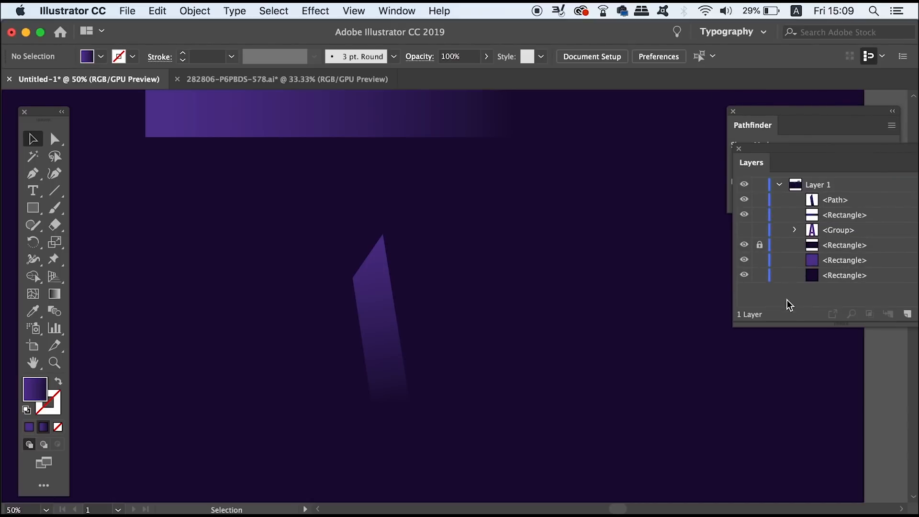
pyautogui.click(745, 230)
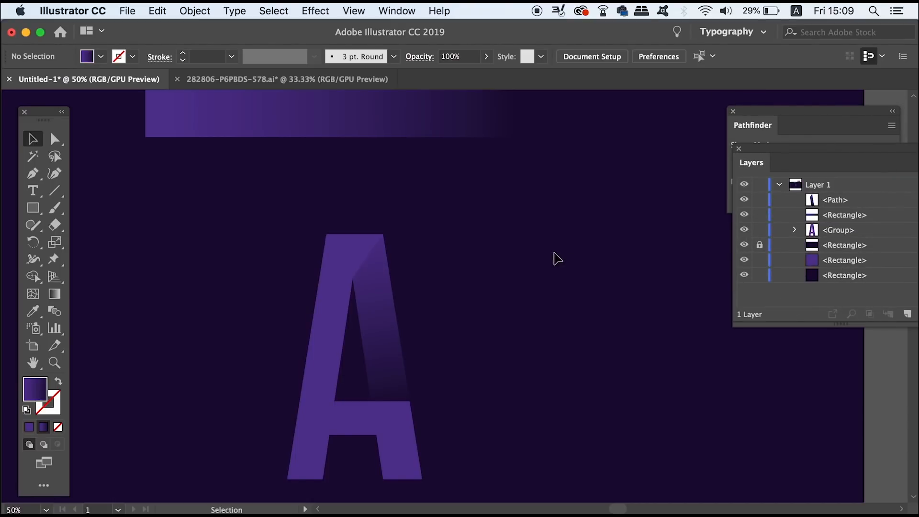
# Step: Move the gradient midpoint of the letter A's leg piece to 82.95% and deselect it
pyautogui.click(388, 297)
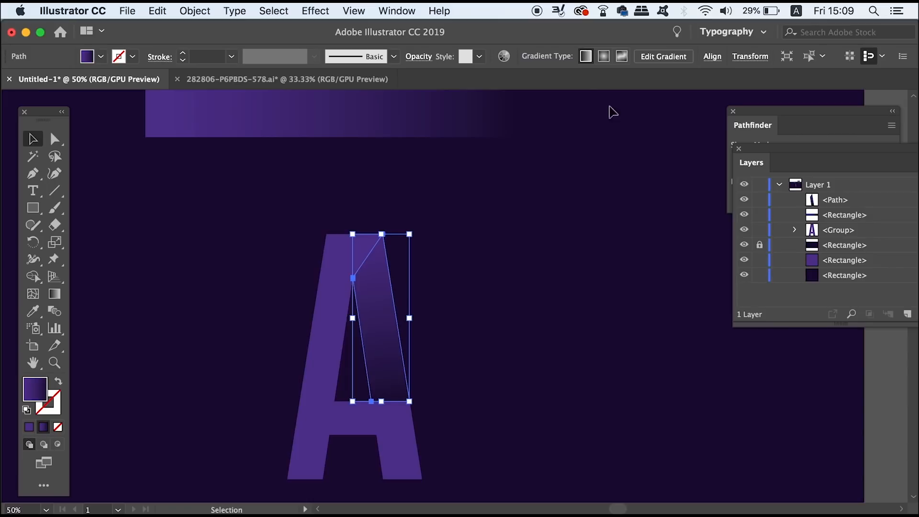
pyautogui.click(397, 11)
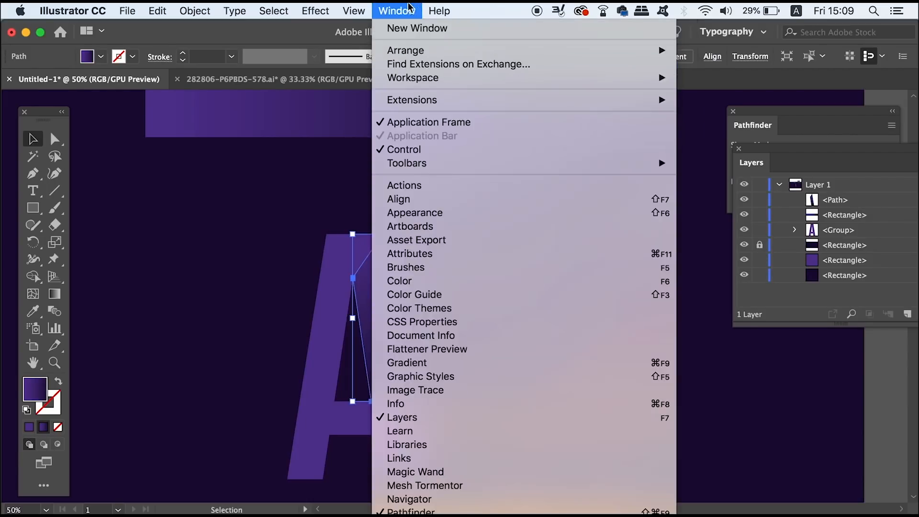
pyautogui.scroll(-5, 486, 270)
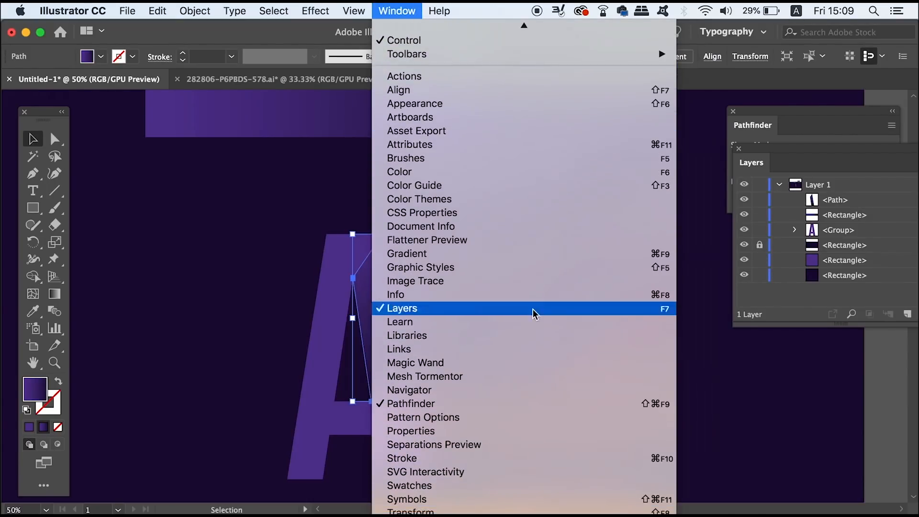
pyautogui.click(529, 258)
pyautogui.moveTo(821, 238); pyautogui.dragTo(851, 243)
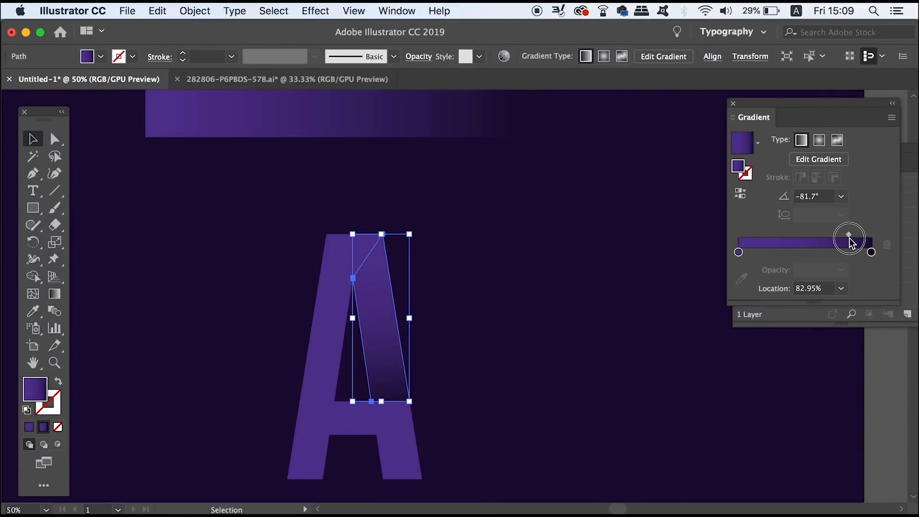
pyautogui.click(585, 263)
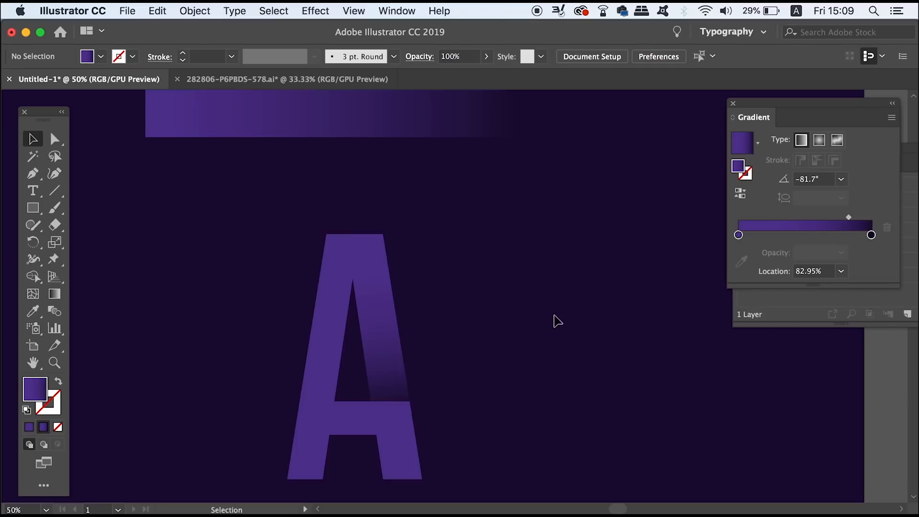
pyautogui.press('super+minus')
pyautogui.press('super+minus')
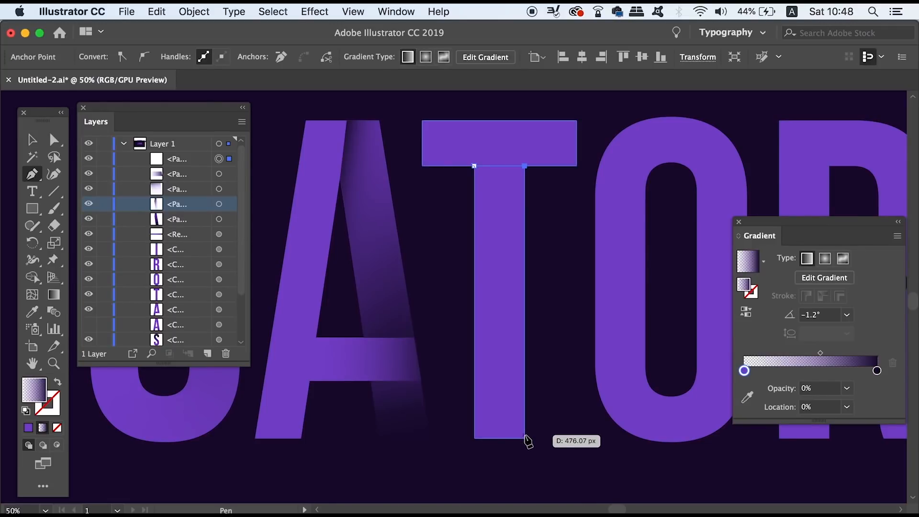
# Step: Complete the closed Pen path over the letter T's stem, with corners at the stem's base and back up to the crossbar
pyautogui.press('super+plus')
pyautogui.moveTo(557, 468); pyautogui.dragTo(555, 404)
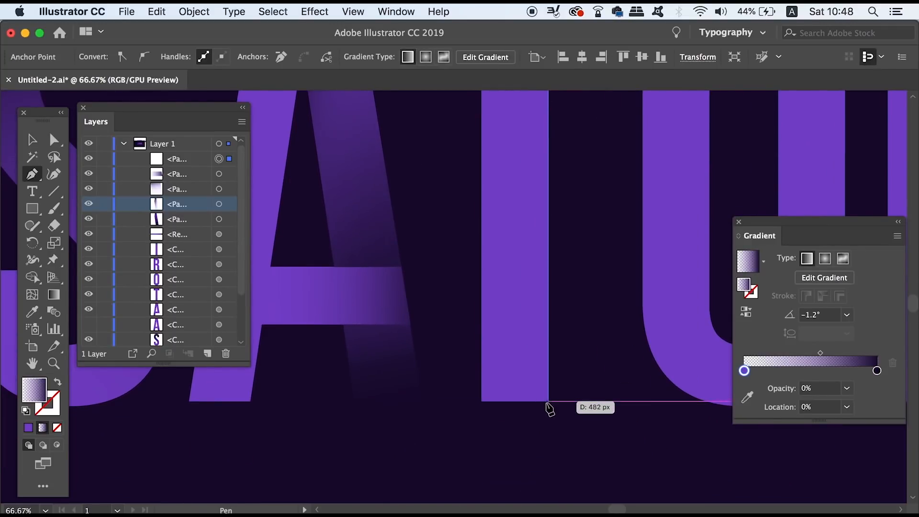
pyautogui.click(549, 401)
pyautogui.click(480, 402)
pyautogui.moveTo(483, 402); pyautogui.dragTo(493, 515)
pyautogui.click(480, 157)
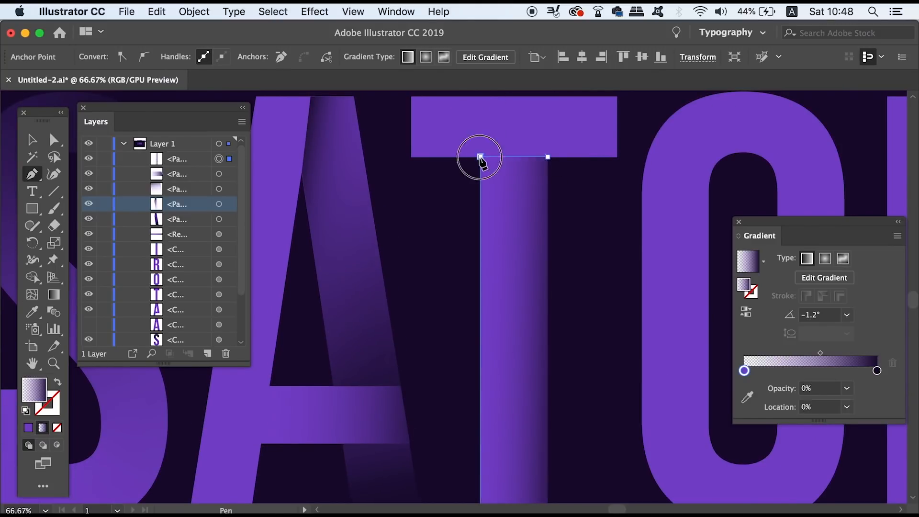
# Step: Apply the gradient vertically to the T's stem, dark beneath the crossbar and fading downward at about 90.2°, and deselect it
pyautogui.press('super+minus')
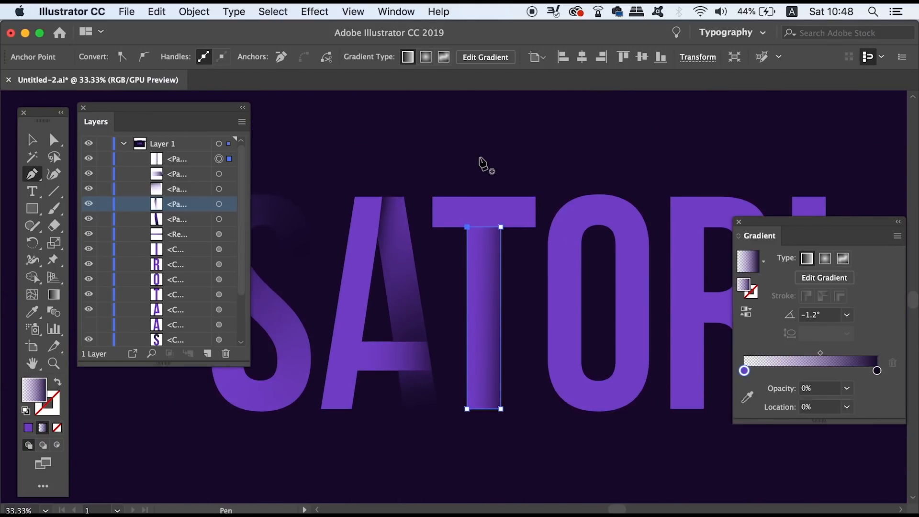
pyautogui.press('g')
pyautogui.moveTo(486, 208); pyautogui.dragTo(483, 373)
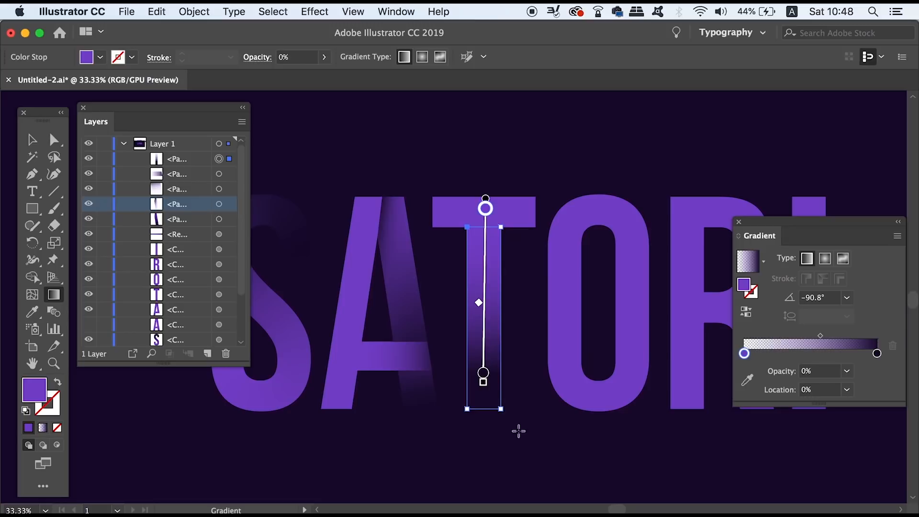
pyautogui.moveTo(487, 441); pyautogui.dragTo(485, 206)
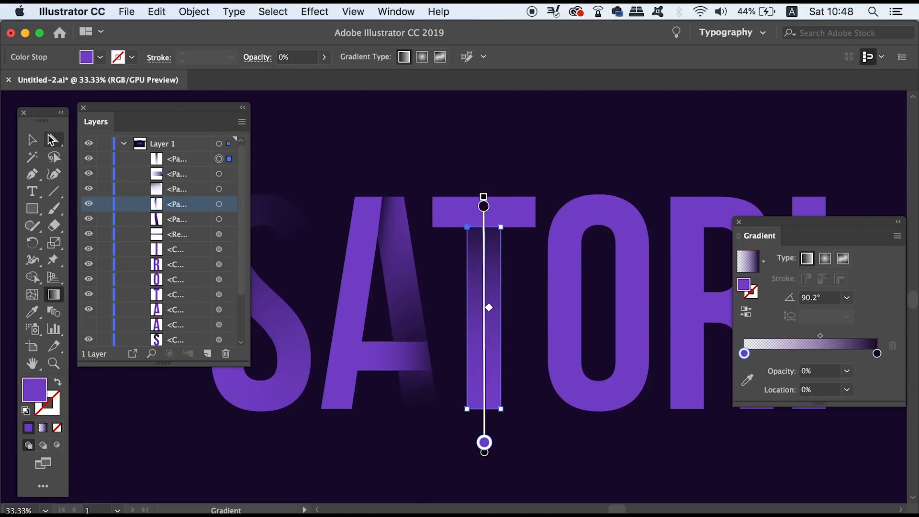
pyautogui.click(36, 137)
pyautogui.click(513, 140)
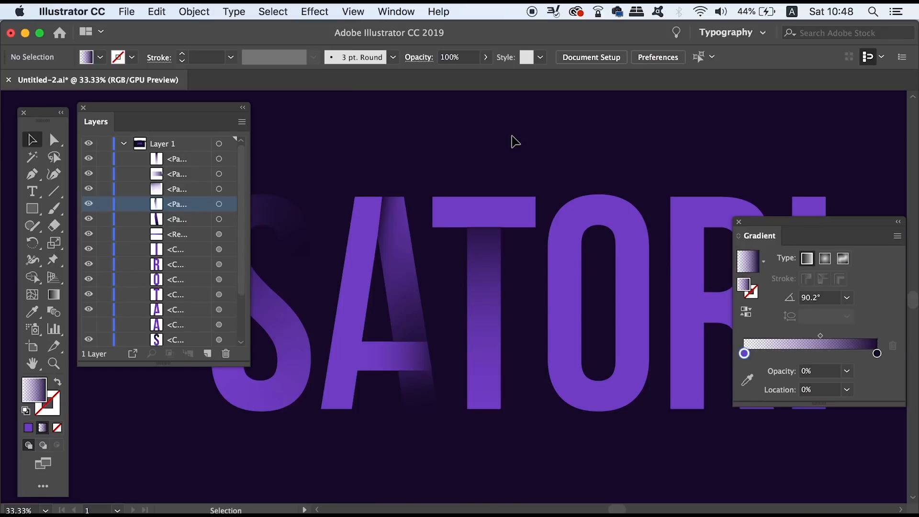
pyautogui.press('super+minus')
pyautogui.press('super+minus')
pyautogui.press('super+minus')
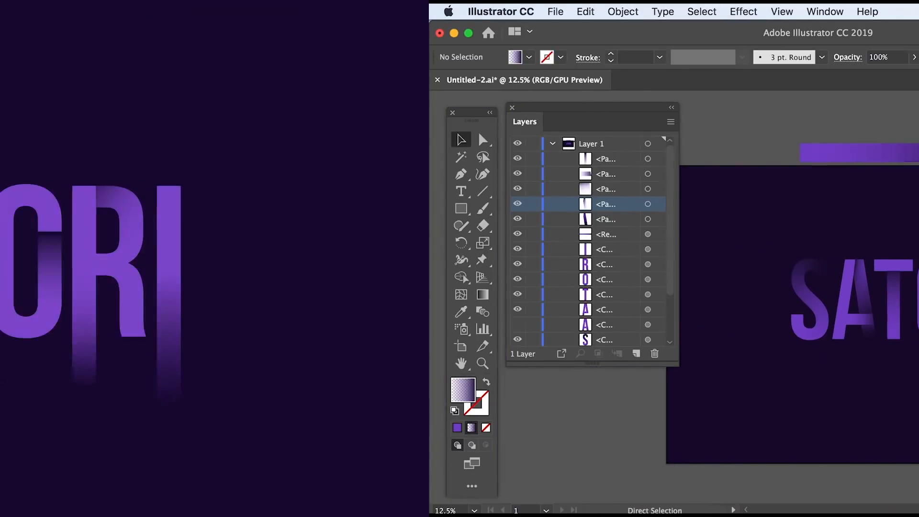